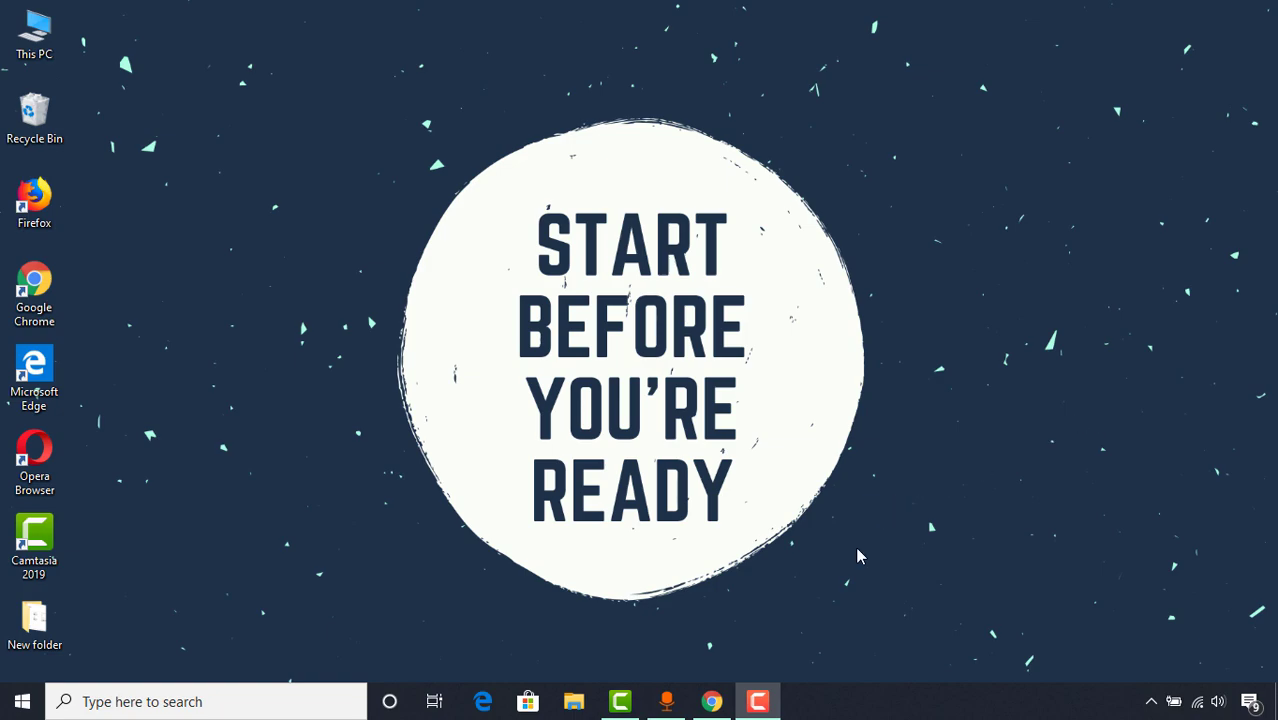
Bring the Chrome window showing the Canva home page at canva.com to the front
{"action": "left_click", "coordinate": [711, 701]}
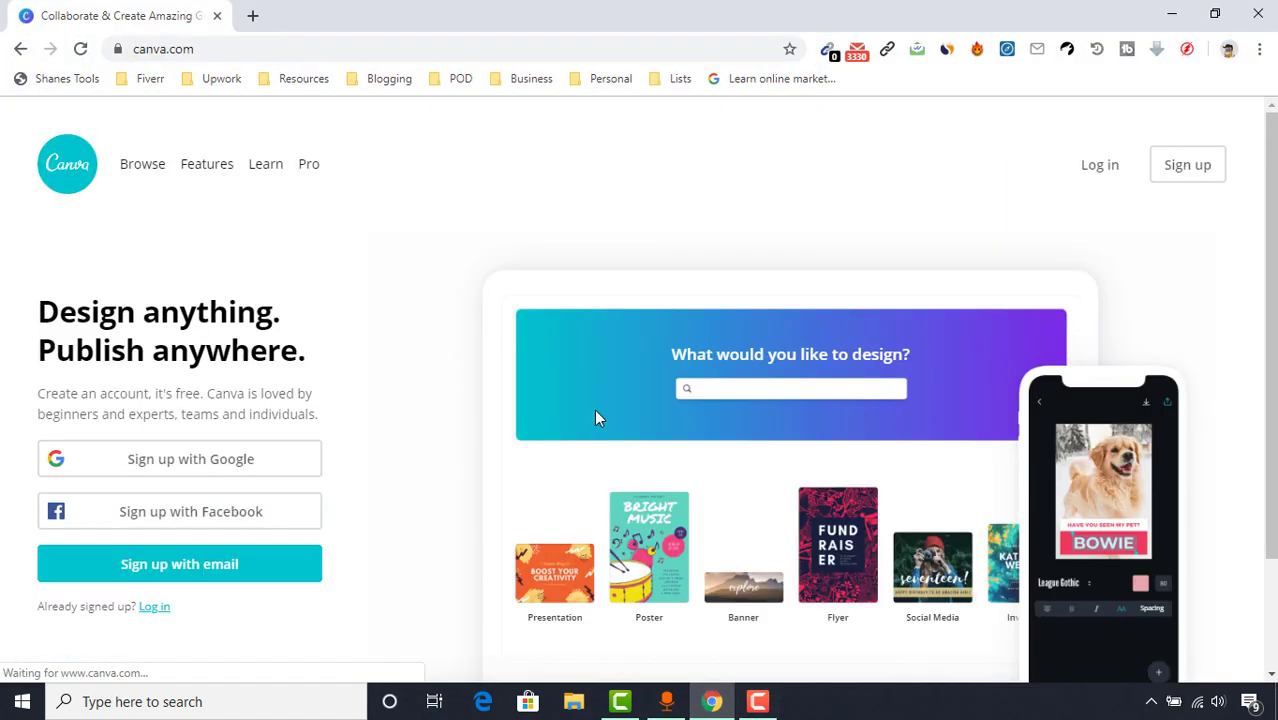
Log in to Canva with Google, choosing the first Google account offered
{"action": "left_click", "coordinate": [230, 55]}
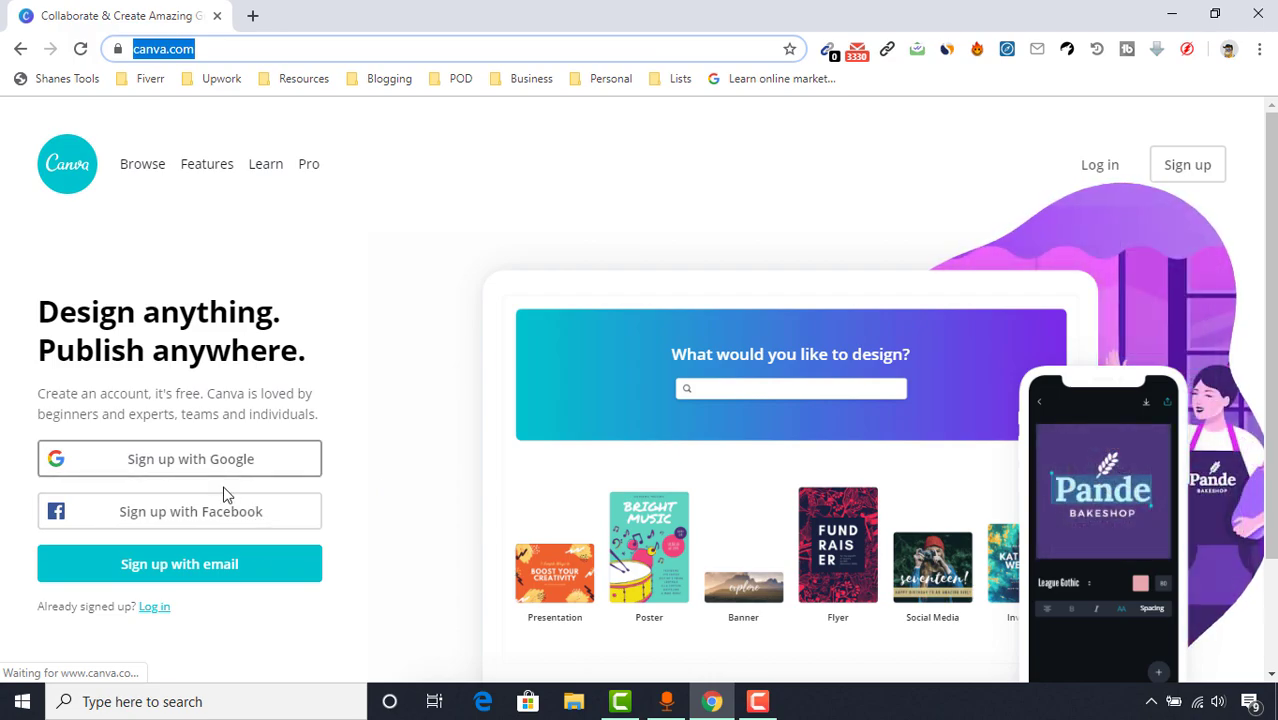
{"action": "left_click", "coordinate": [153, 607]}
{"action": "left_click", "coordinate": [155, 366]}
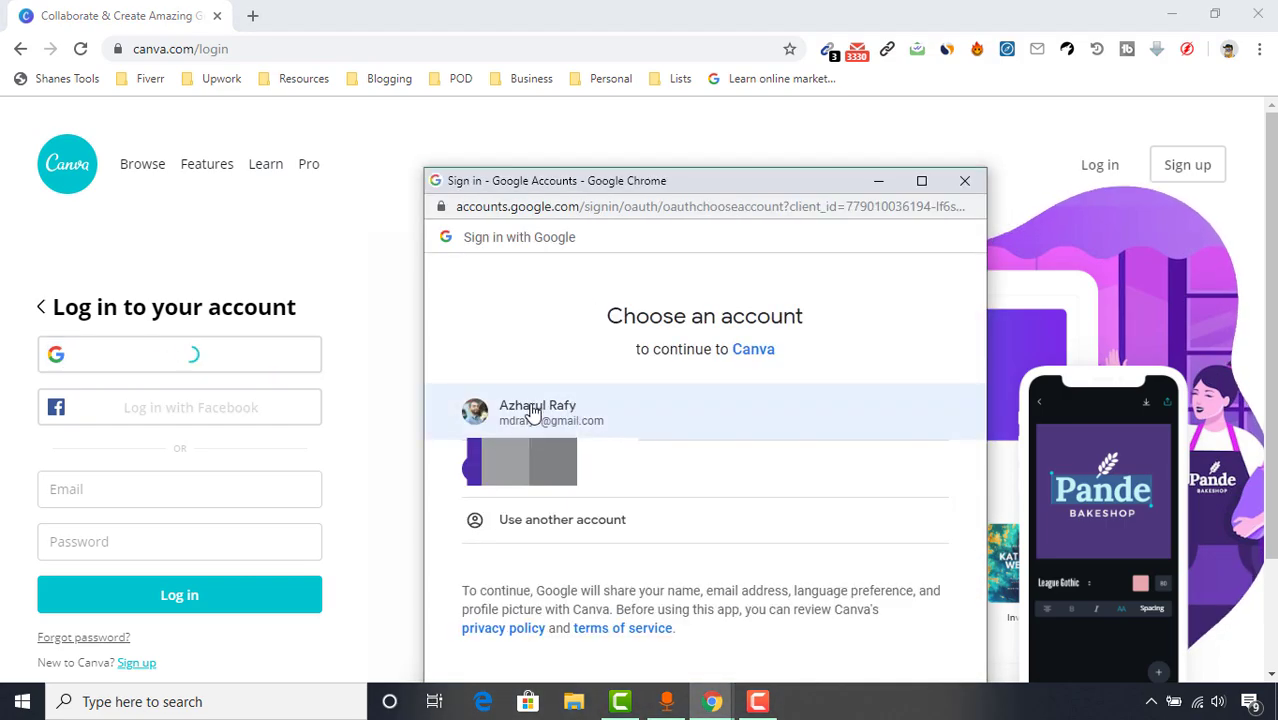
{"action": "left_click", "coordinate": [533, 411]}
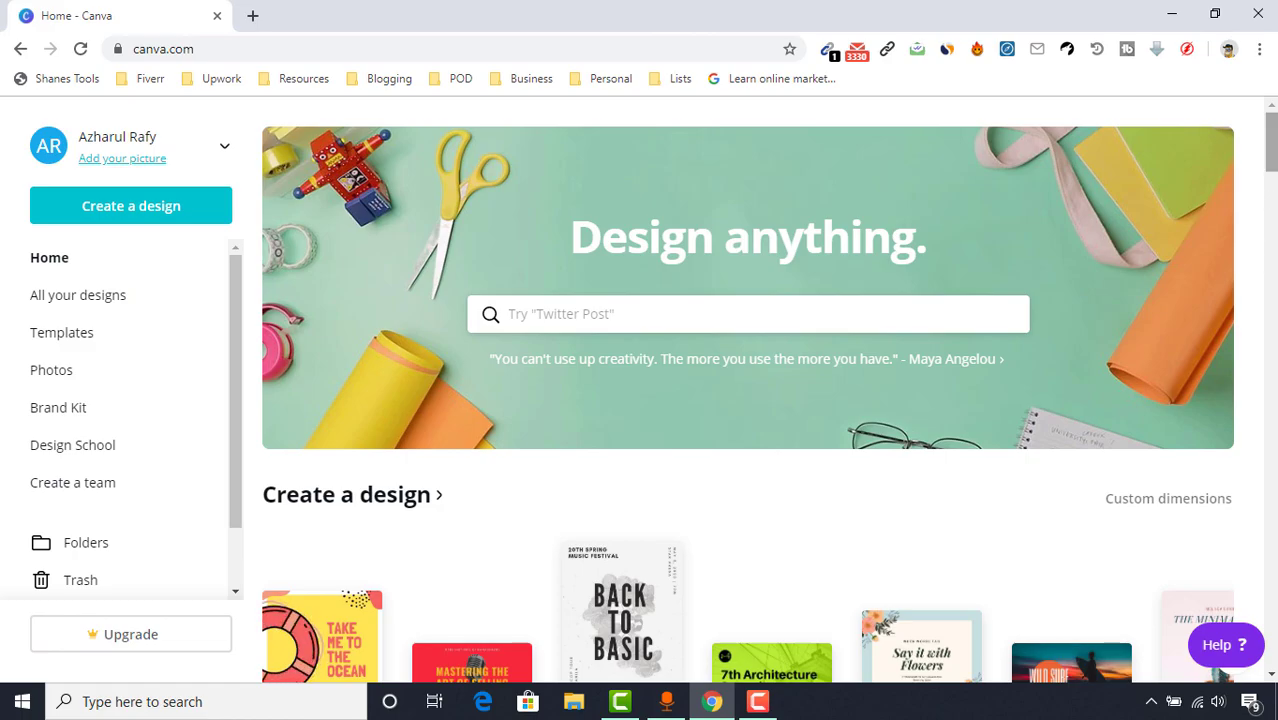
Browse the existing designs on Home, then bring up the Create a design type list
{"action": "scroll", "coordinate": [748, 390], "scroll_direction": "down", "scroll_amount": 9}
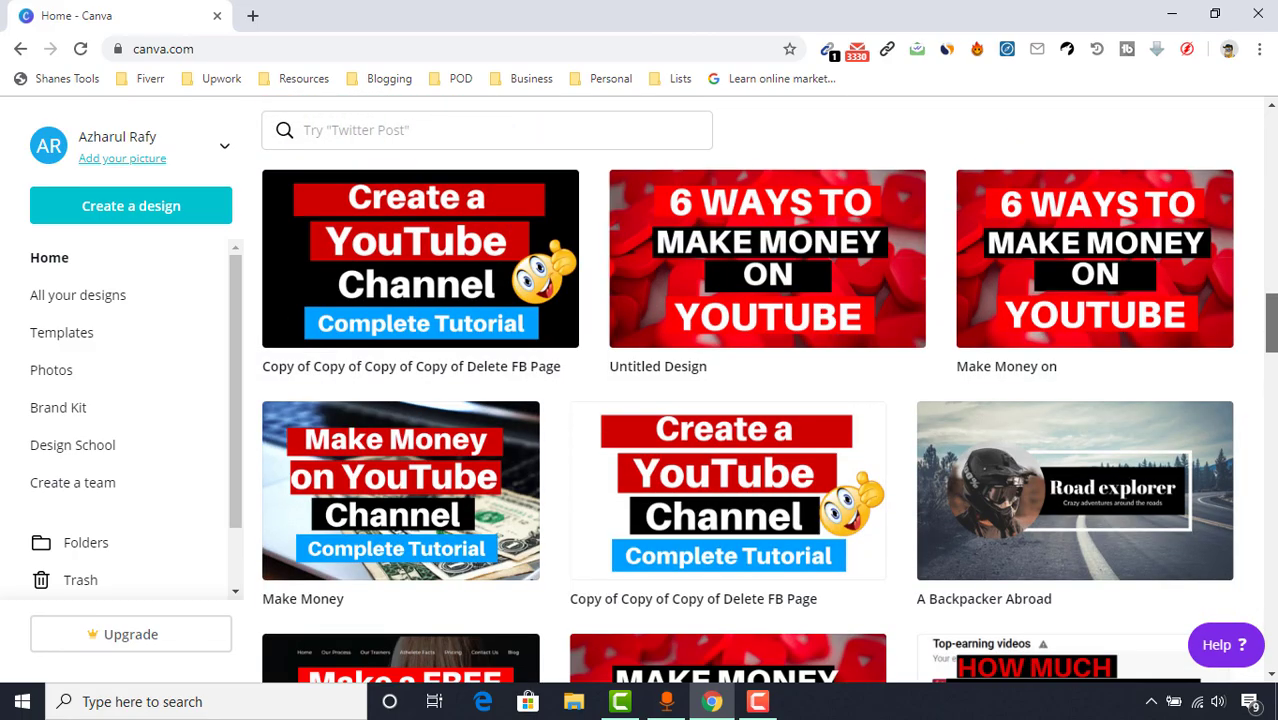
{"action": "scroll", "coordinate": [1207, 480], "scroll_direction": "down", "scroll_amount": 12}
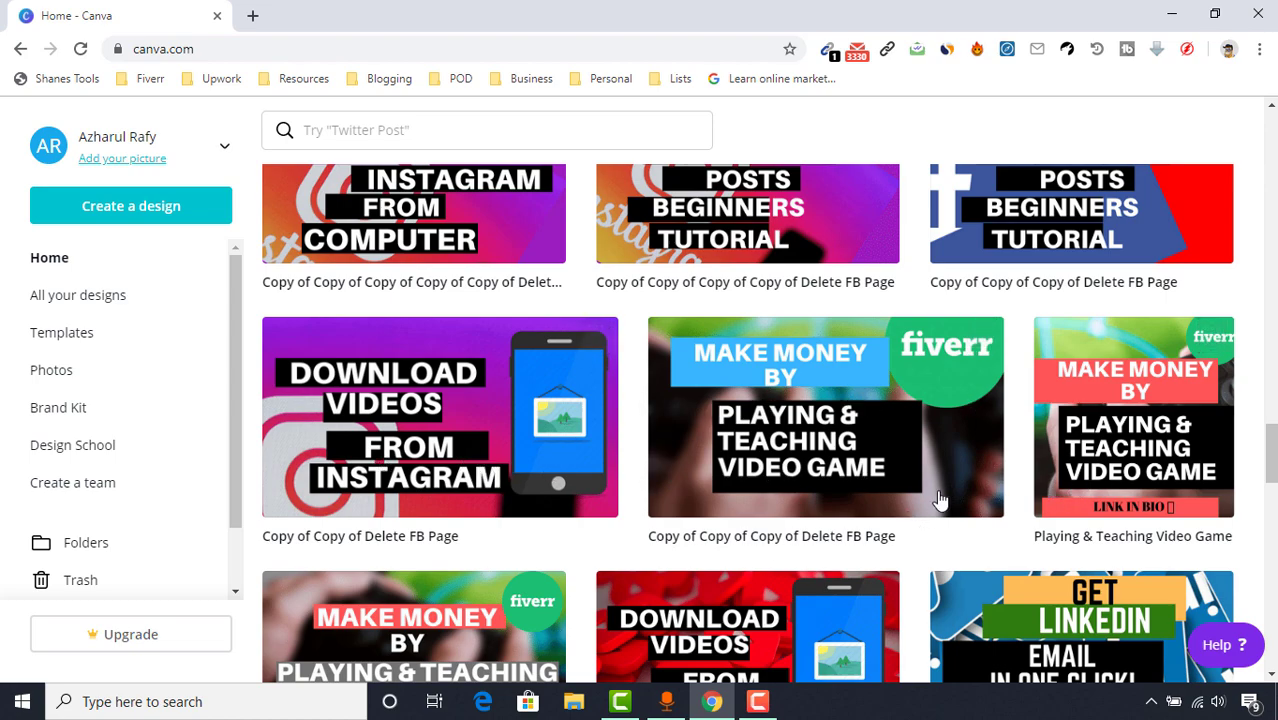
{"action": "scroll", "coordinate": [934, 434], "scroll_direction": "up", "scroll_amount": 2}
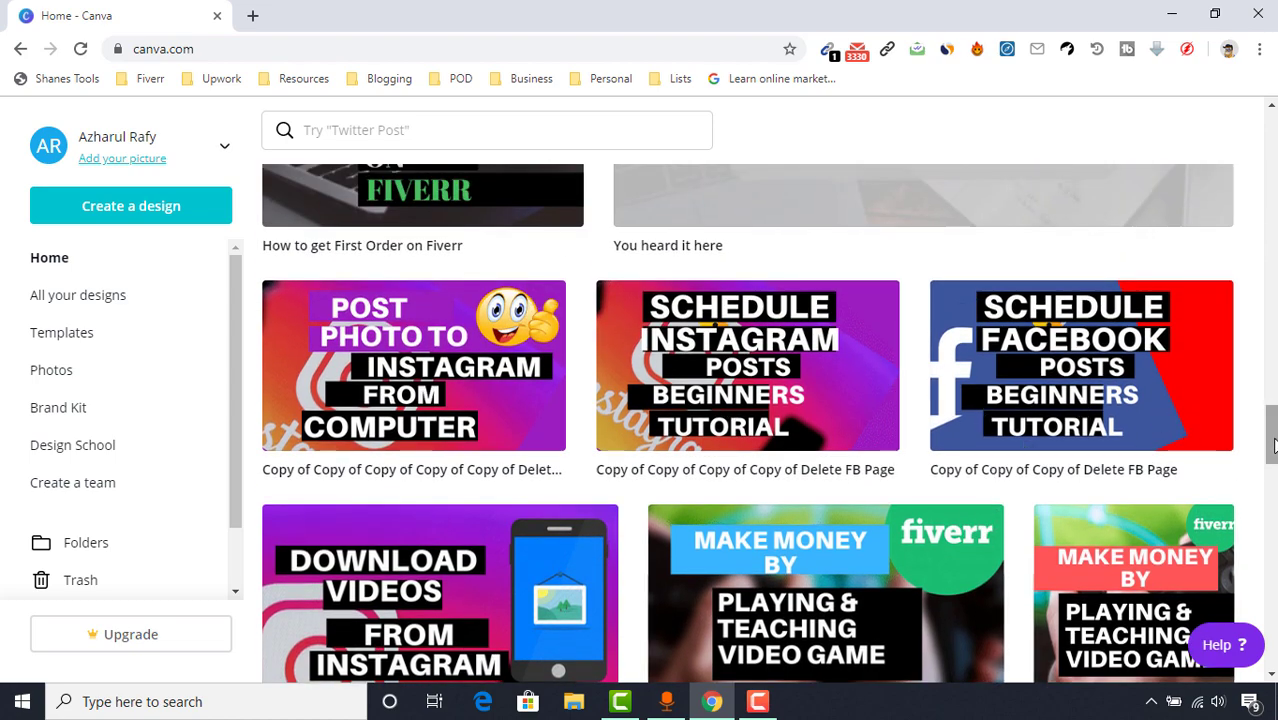
{"action": "scroll", "coordinate": [757, 510], "scroll_direction": "down", "scroll_amount": 6}
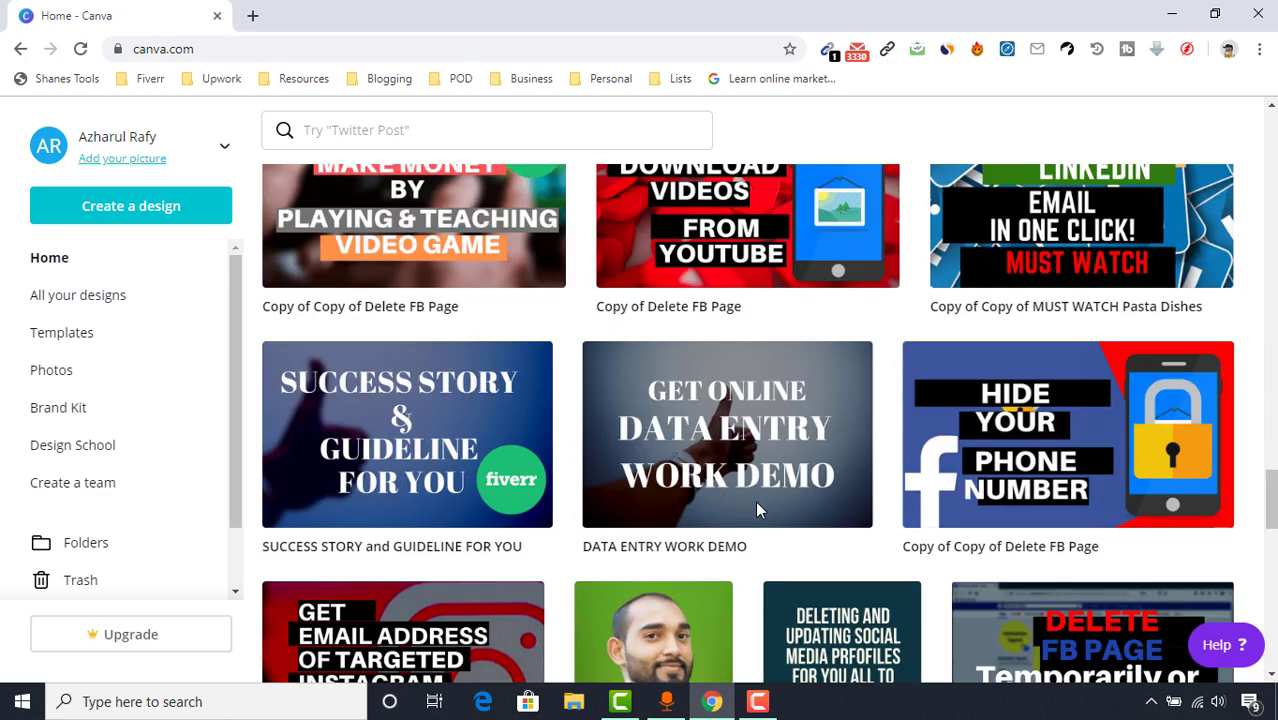
{"action": "scroll", "coordinate": [757, 510], "scroll_direction": "down", "scroll_amount": 4}
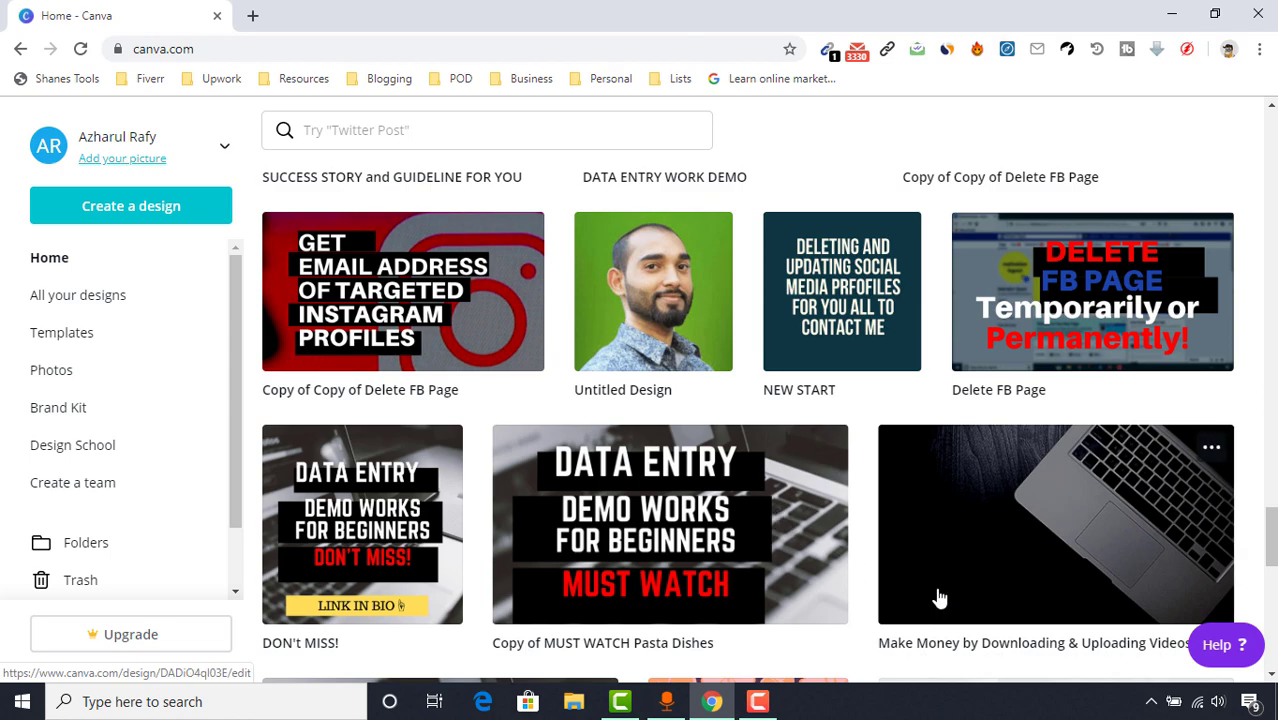
{"action": "left_click", "coordinate": [184, 219]}
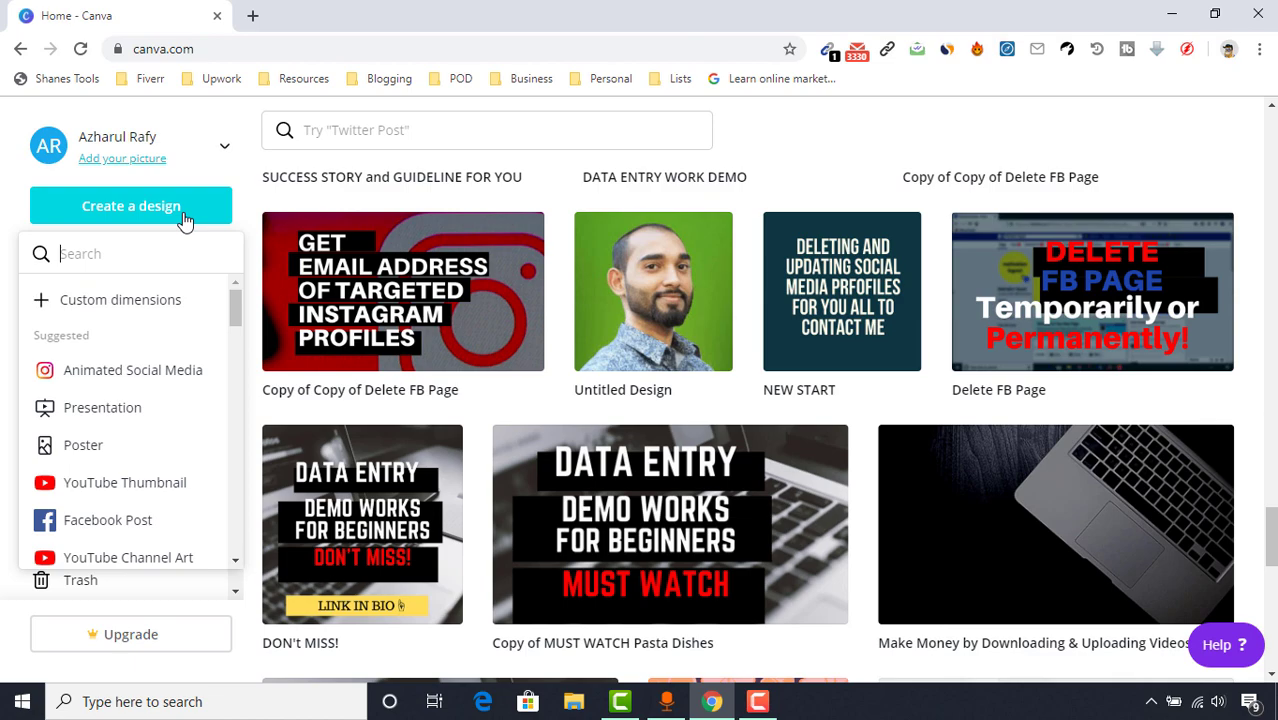
Start a blank YouTube Thumbnail design and browse its suggested templates
{"action": "left_click", "coordinate": [151, 483]}
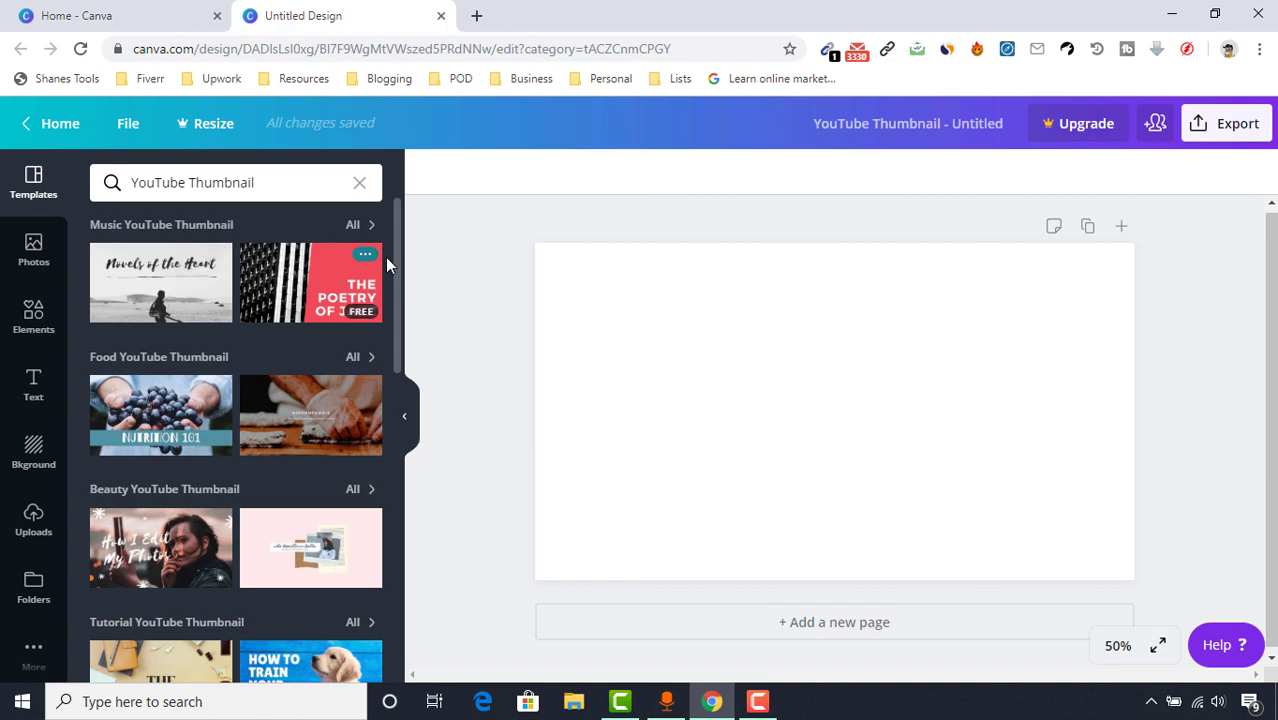
{"action": "scroll", "coordinate": [397, 308], "scroll_direction": "down", "scroll_amount": 10}
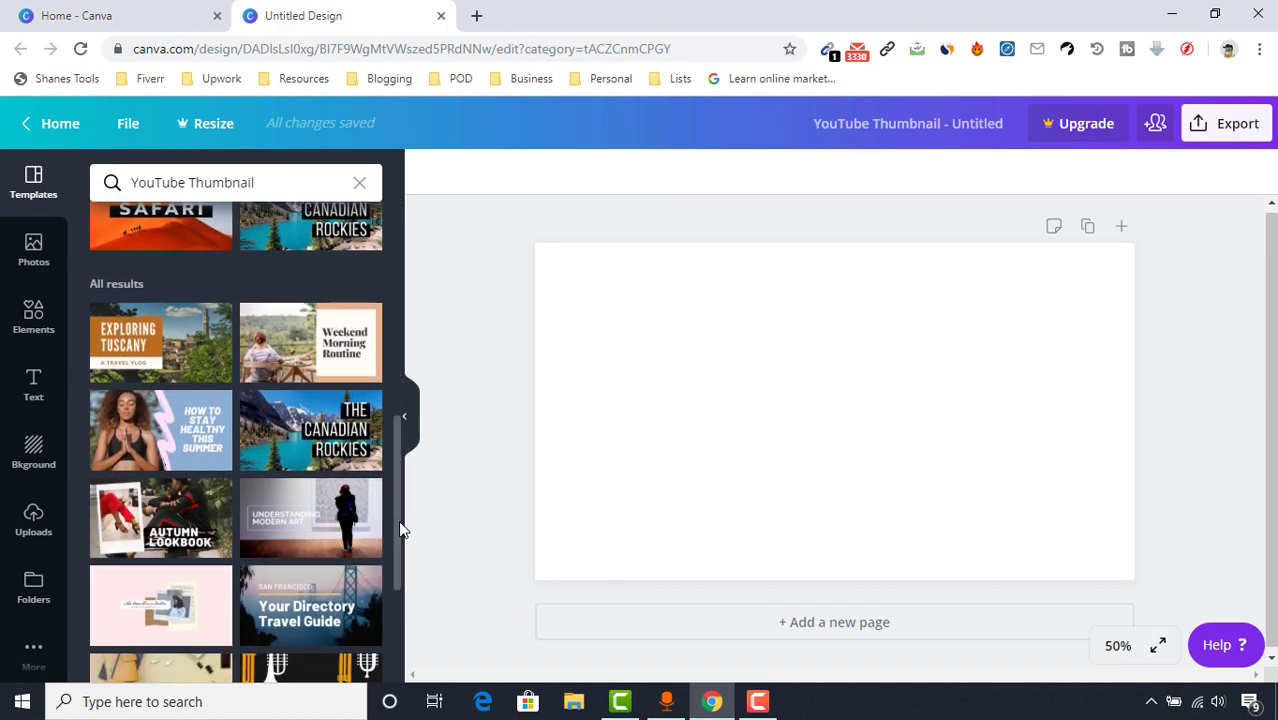
{"action": "scroll", "coordinate": [413, 611], "scroll_direction": "down", "scroll_amount": 3}
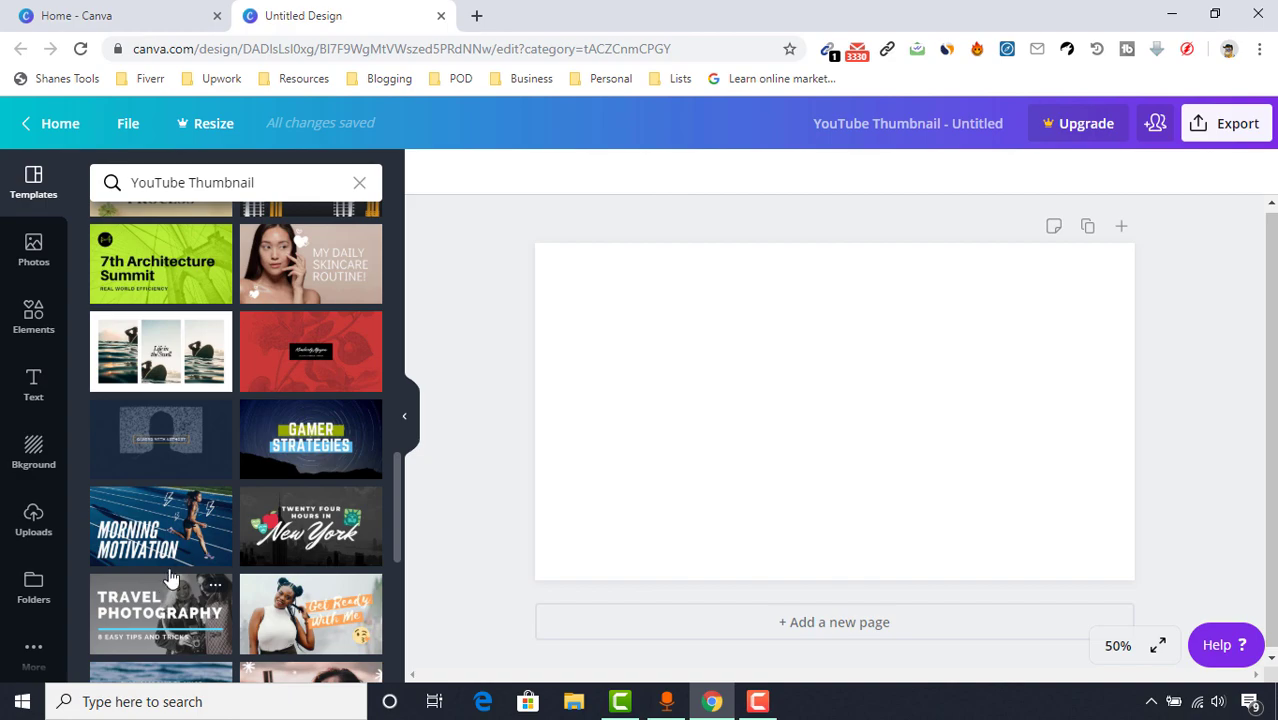
{"action": "scroll", "coordinate": [210, 415], "scroll_direction": "up", "scroll_amount": 2}
{"action": "scroll", "coordinate": [198, 420], "scroll_direction": "up", "scroll_amount": 2}
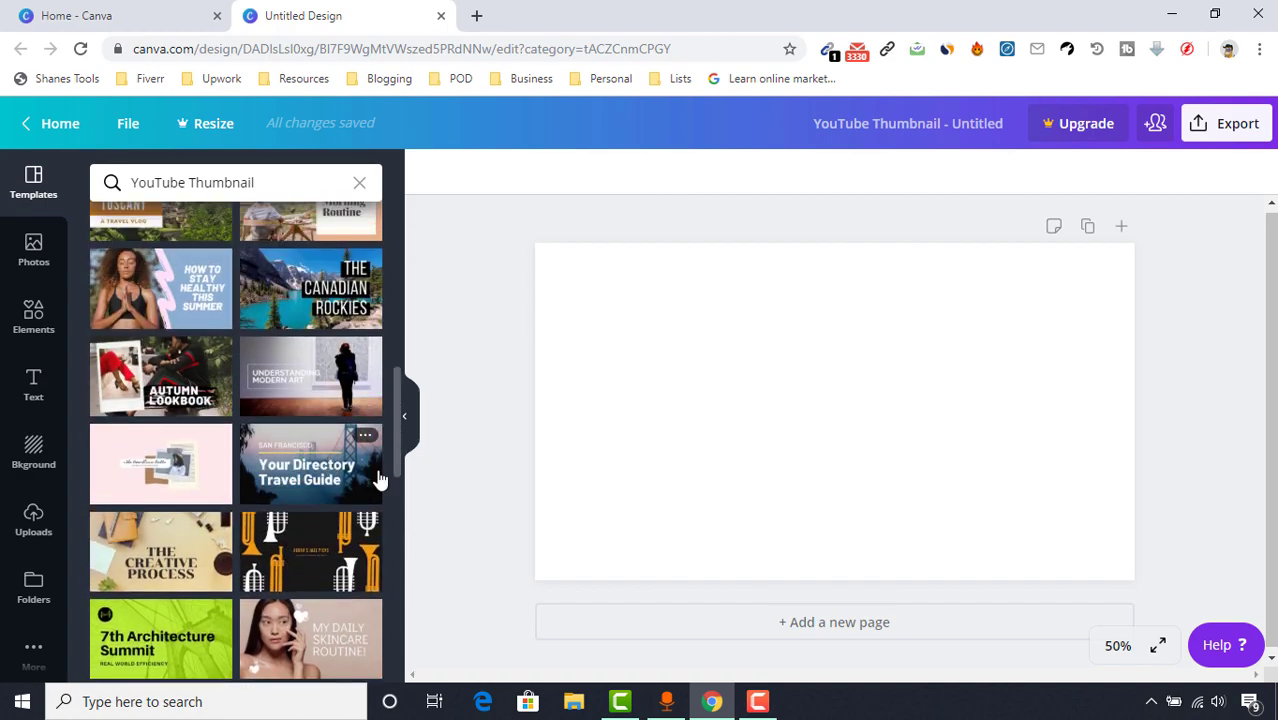
{"action": "scroll", "coordinate": [400, 450], "scroll_direction": "up", "scroll_amount": 1}
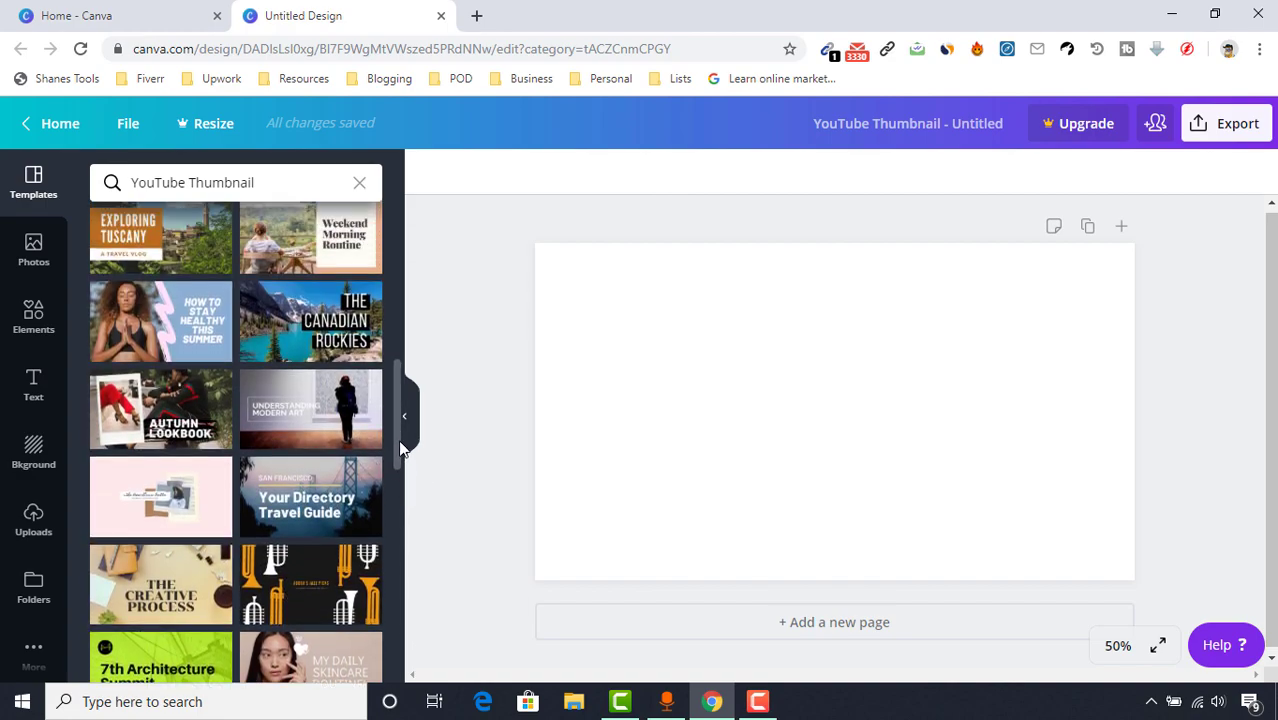
Apply The Canadian Rockies template and delete its mountain background photo
{"action": "left_click", "coordinate": [272, 304]}
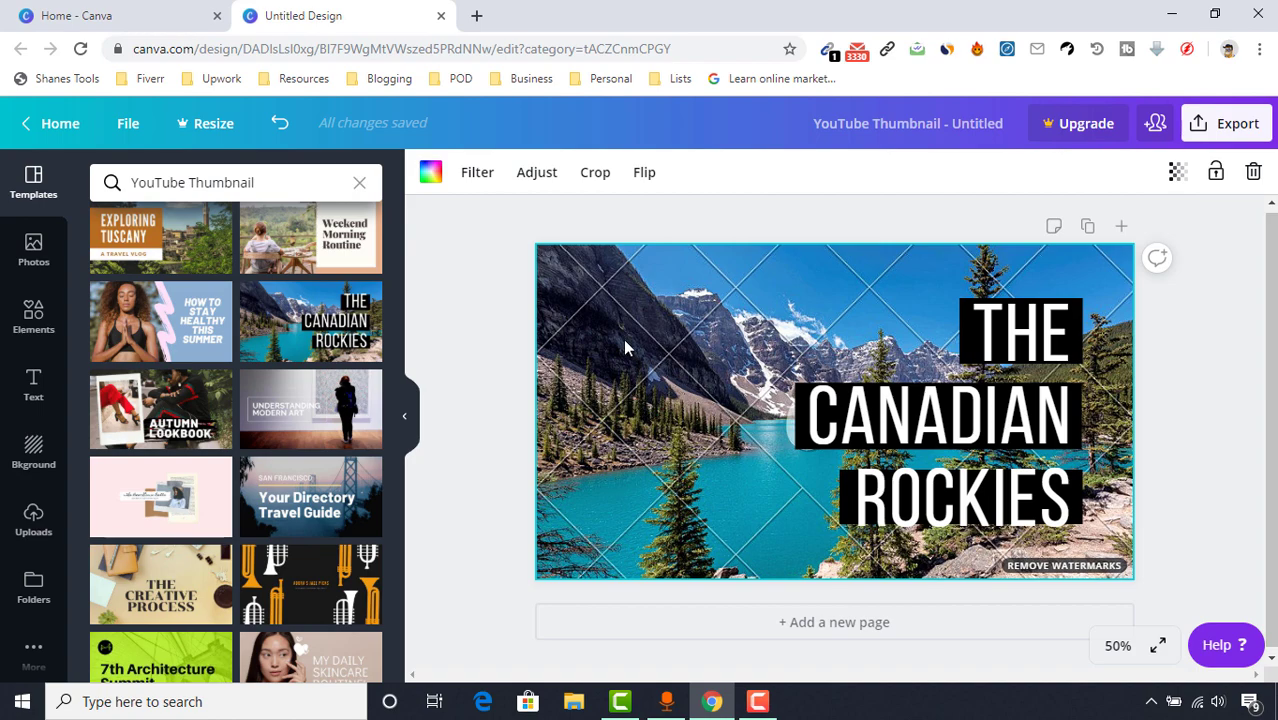
{"action": "key", "text": "Delete"}
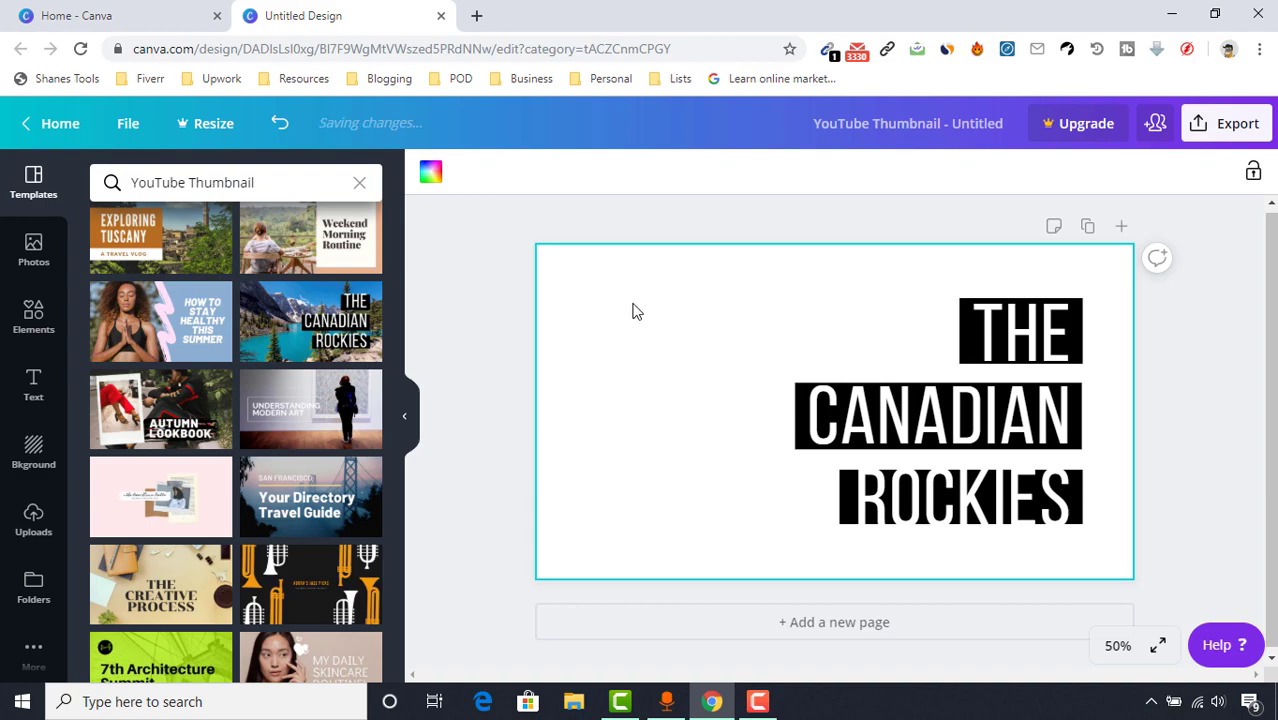
Upload the camera photographer JPG and add it to the thumbnail page
{"action": "left_click", "coordinate": [34, 534]}
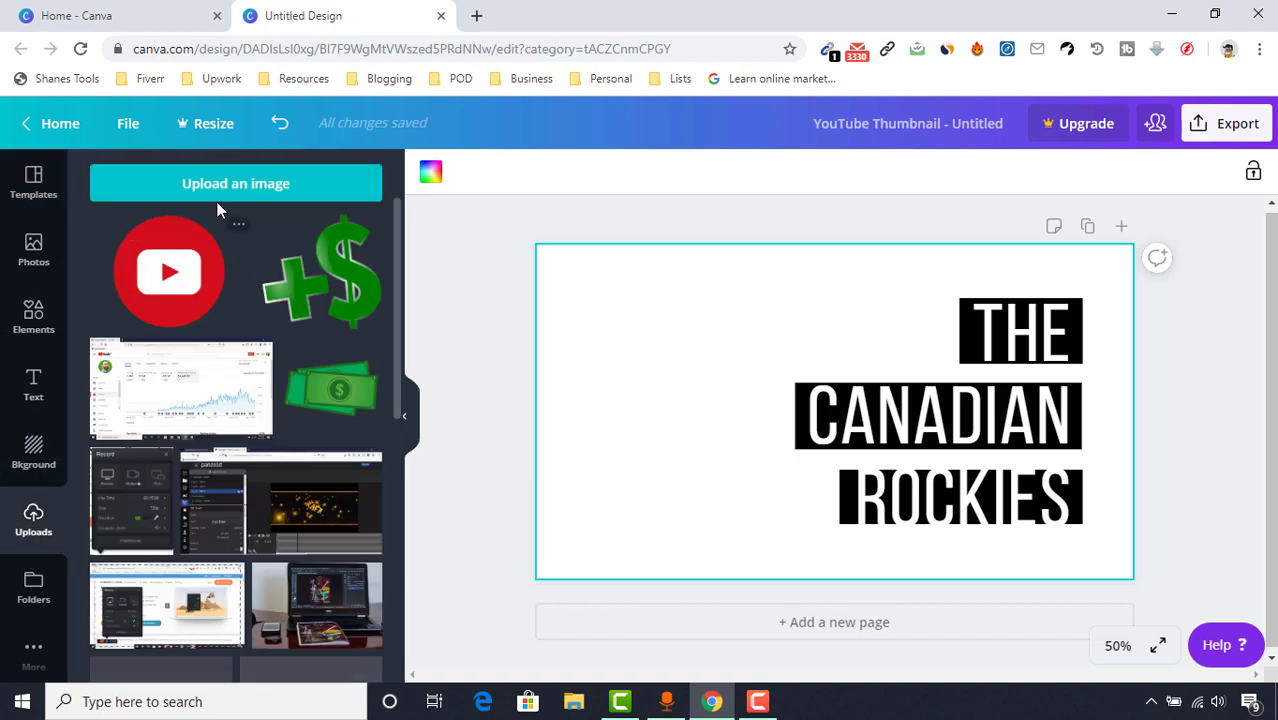
{"action": "left_click", "coordinate": [248, 193]}
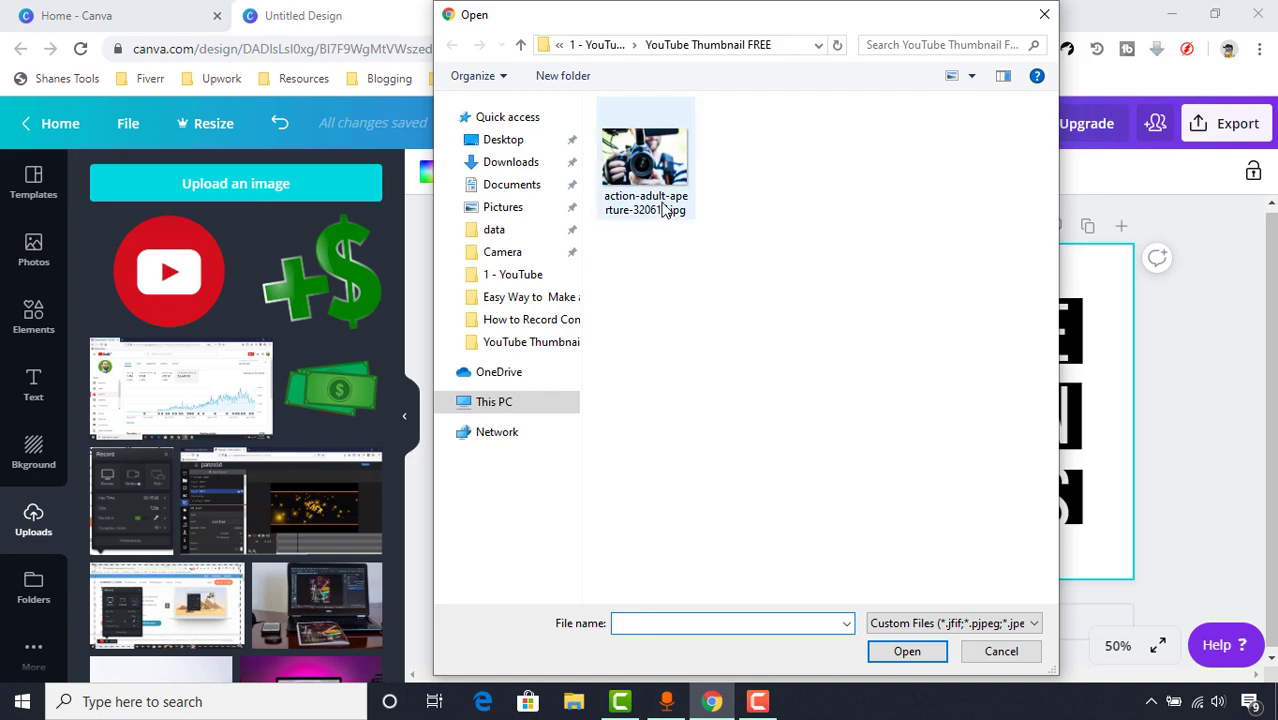
{"action": "left_click", "coordinate": [664, 205]}
{"action": "left_click", "coordinate": [907, 652]}
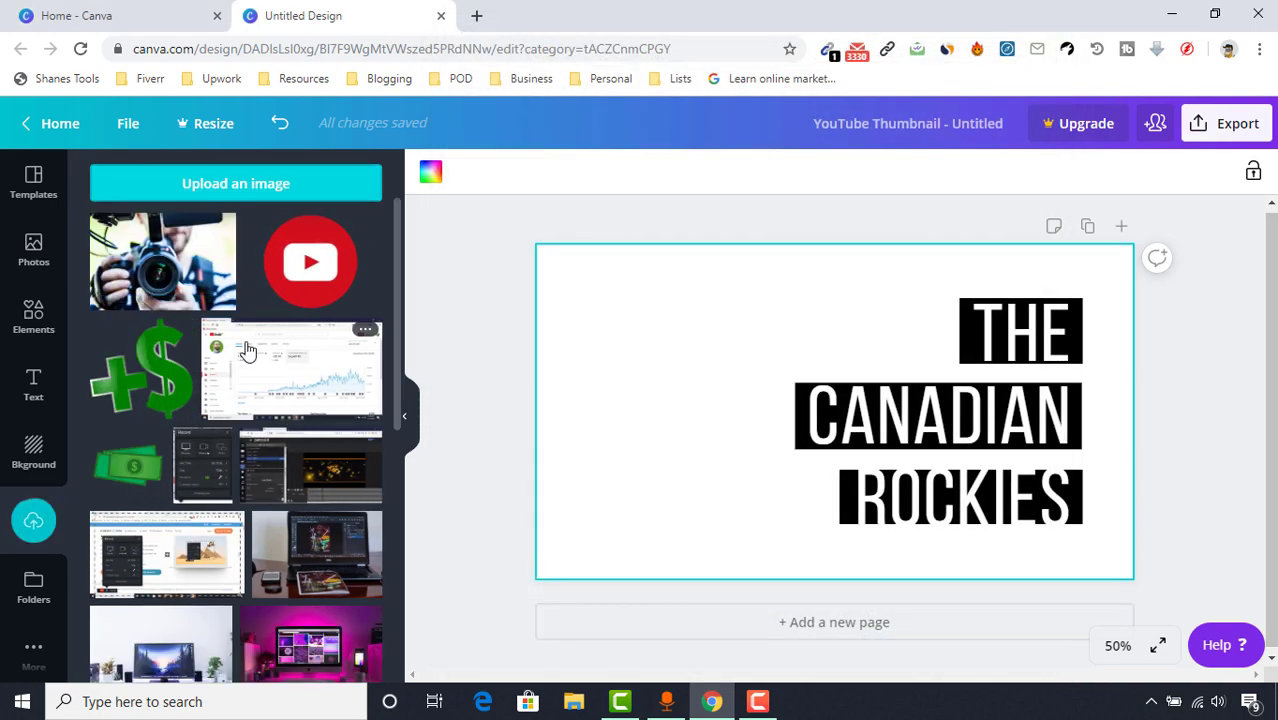
{"action": "left_click", "coordinate": [130, 255]}
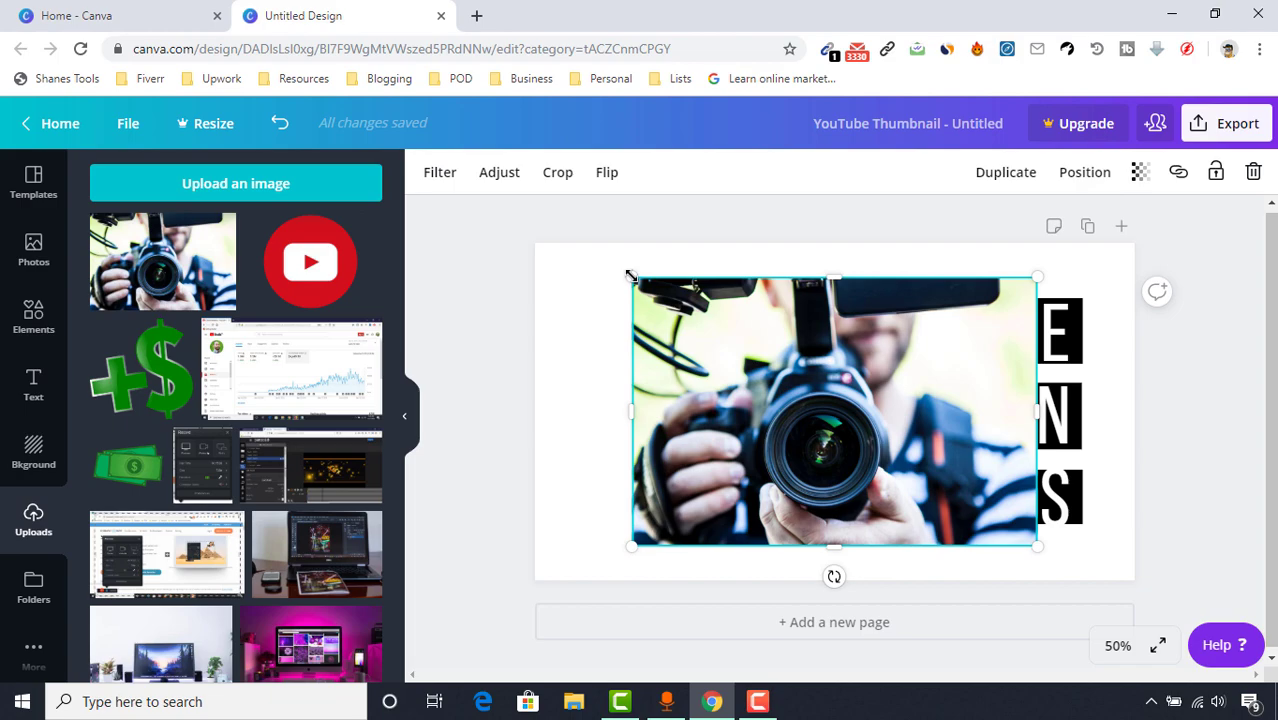
Enlarge the camera photo over the page and send it to the back behind the text
{"action": "left_click_drag", "start_coordinate": [614, 271], "coordinate": [514, 237]}
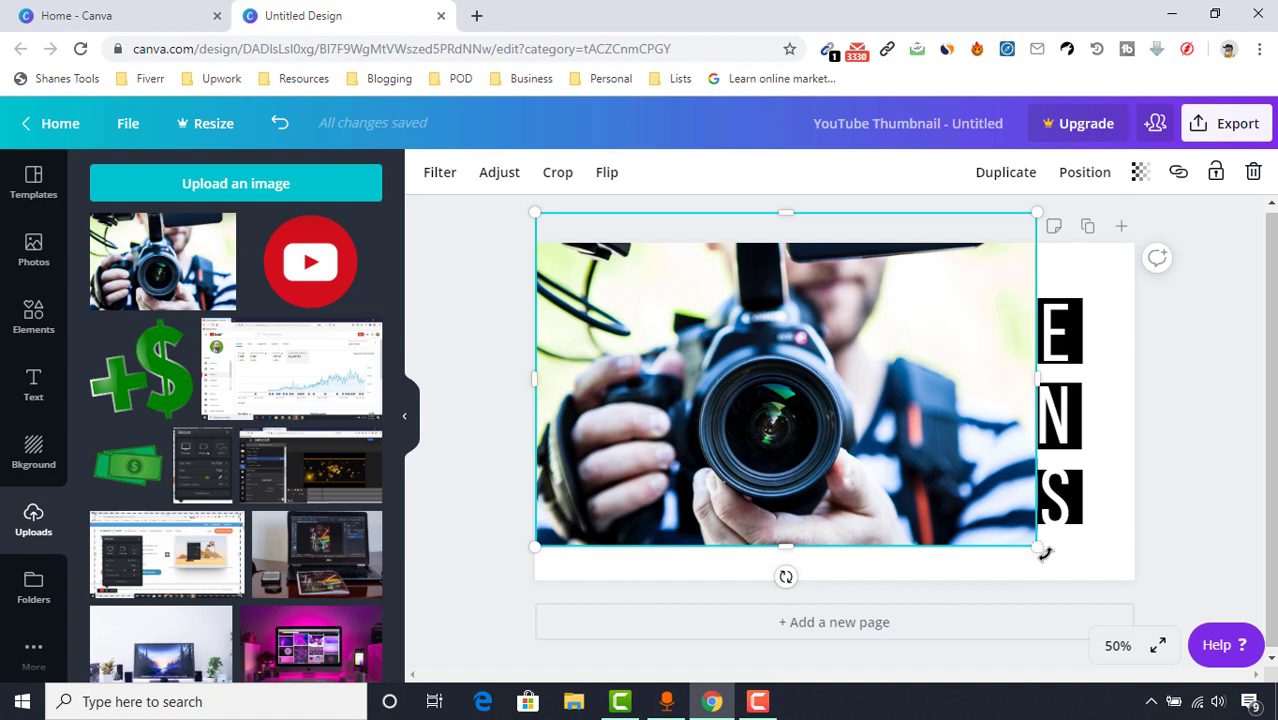
{"action": "left_click_drag", "start_coordinate": [1036, 547], "coordinate": [1142, 616]}
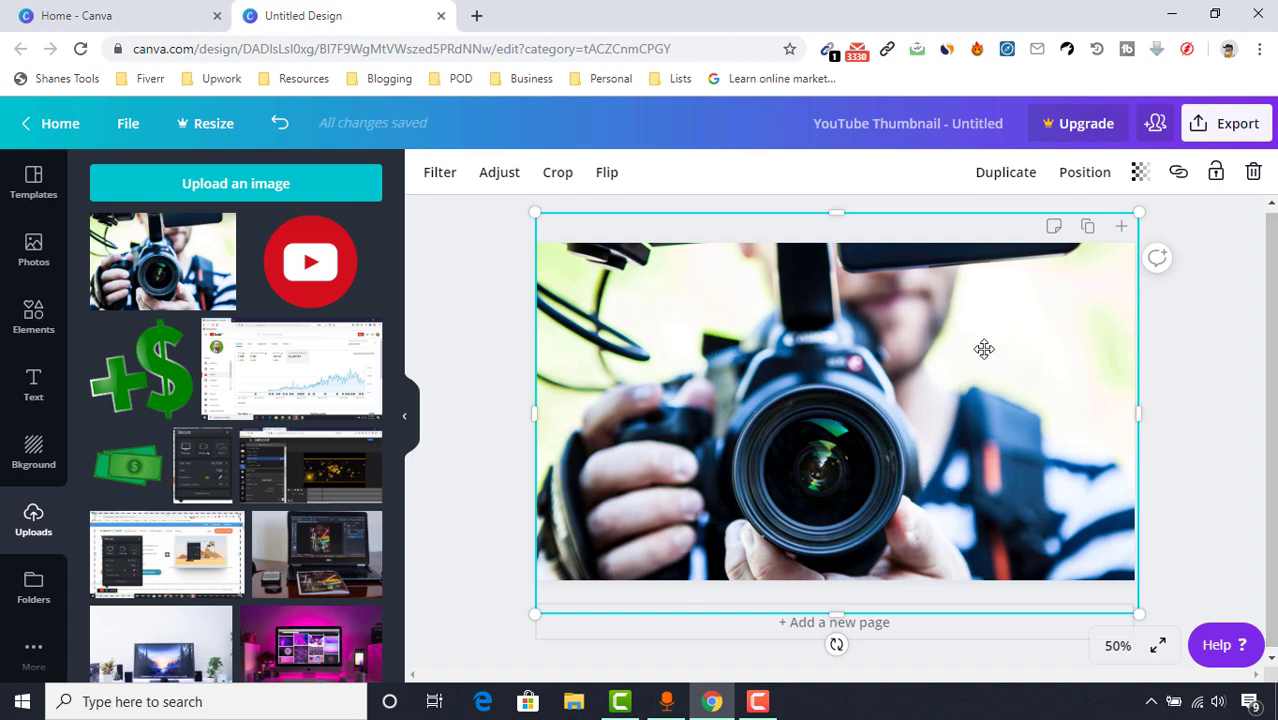
{"action": "left_click_drag", "start_coordinate": [822, 322], "coordinate": [897, 374]}
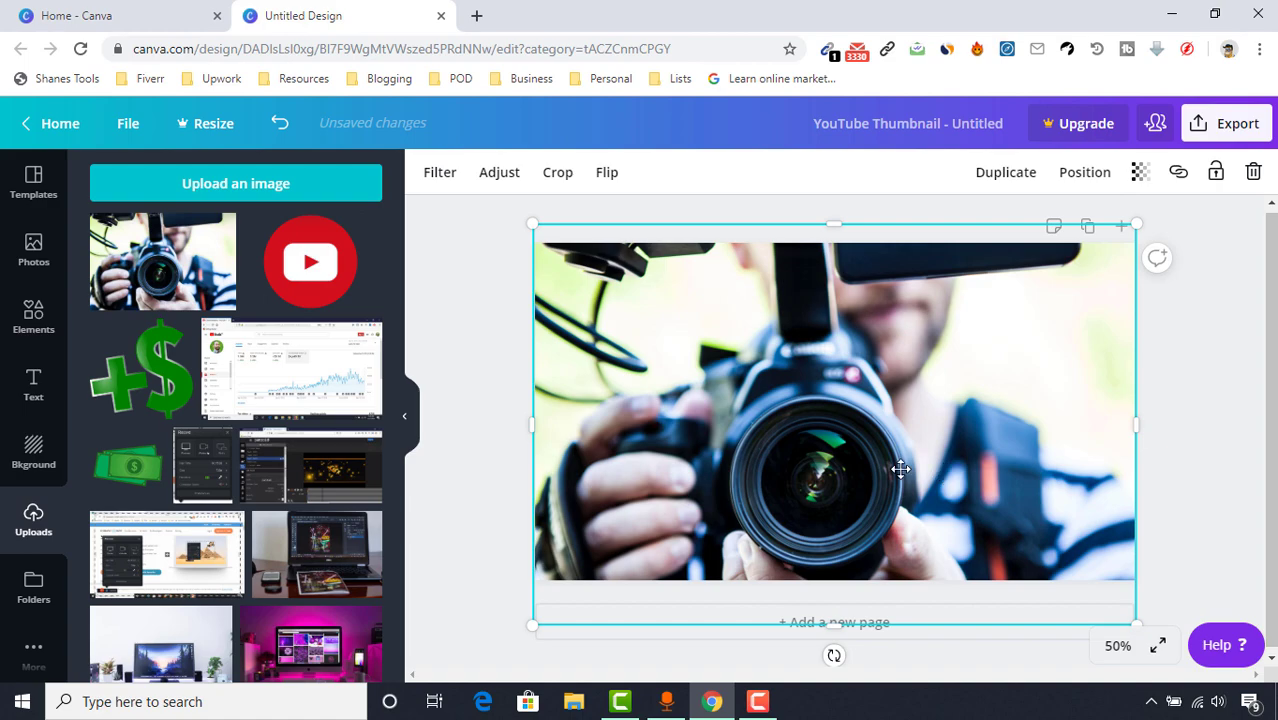
{"action": "left_click", "coordinate": [1084, 187]}
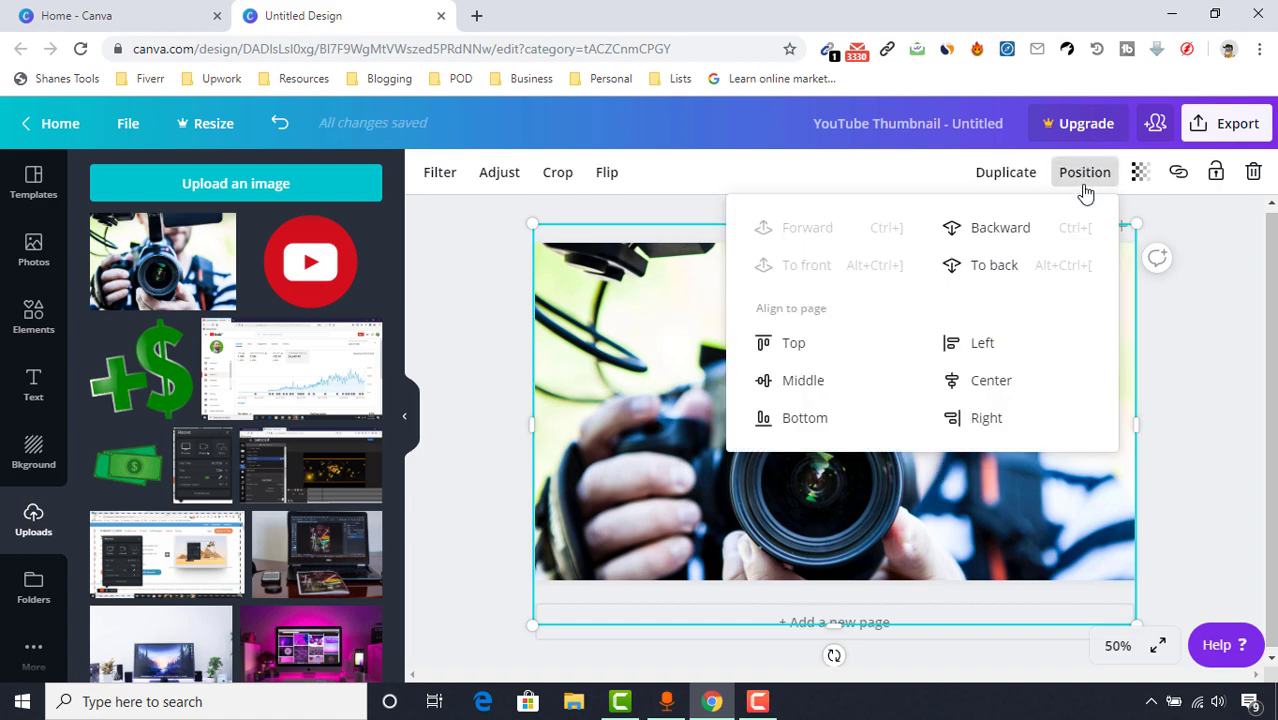
{"action": "left_click", "coordinate": [1000, 240]}
{"action": "left_click", "coordinate": [1001, 243]}
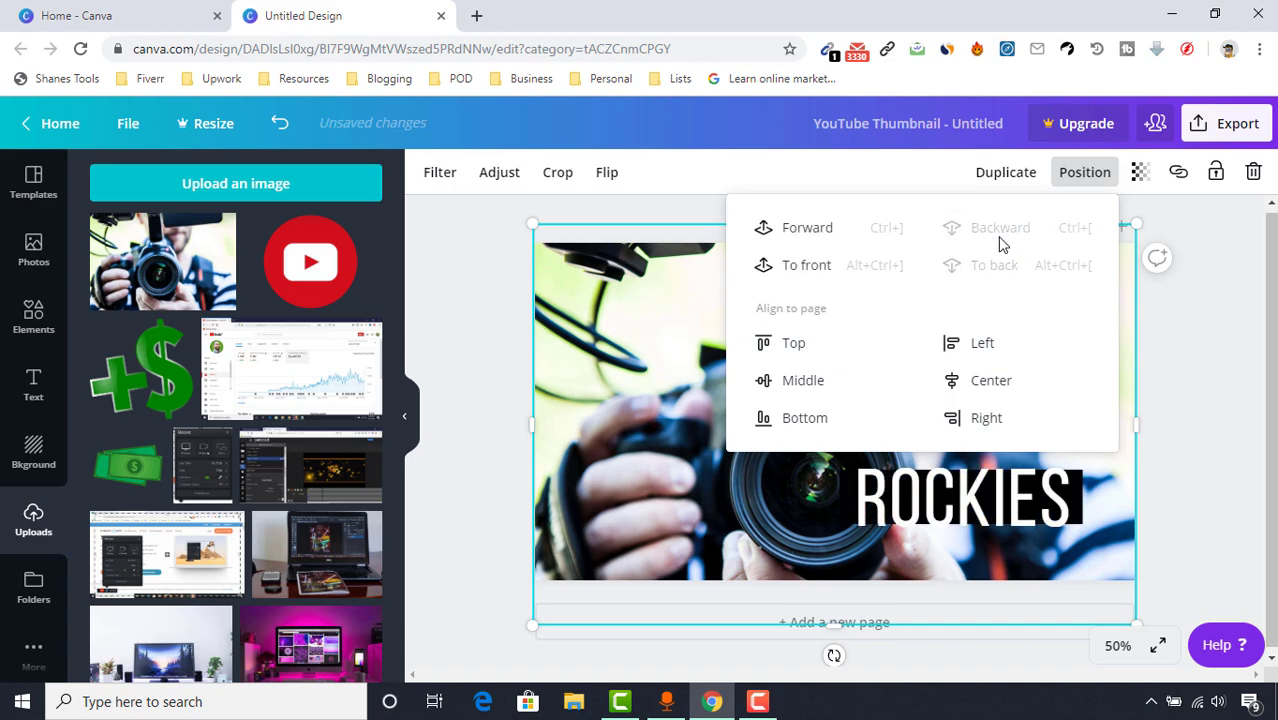
{"action": "left_click", "coordinate": [1220, 452]}
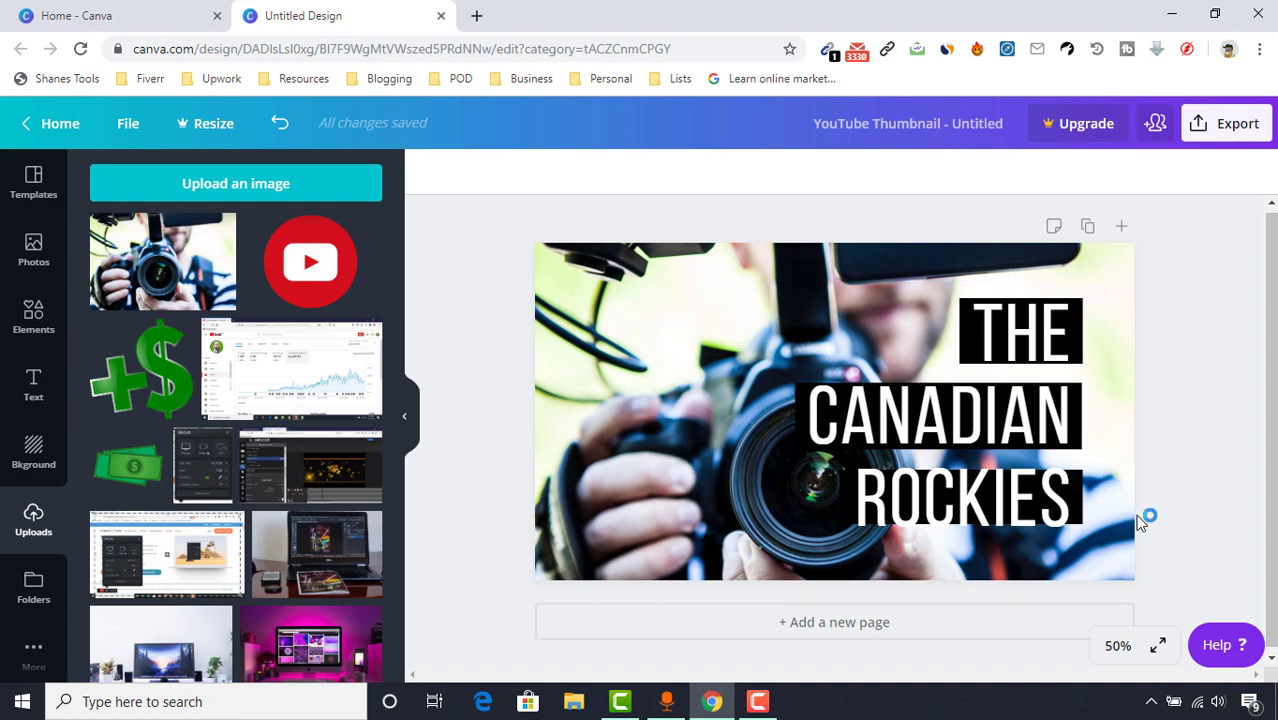
Crop the camera photo so it fills the whole thumbnail
{"action": "double_click", "coordinate": [648, 366]}
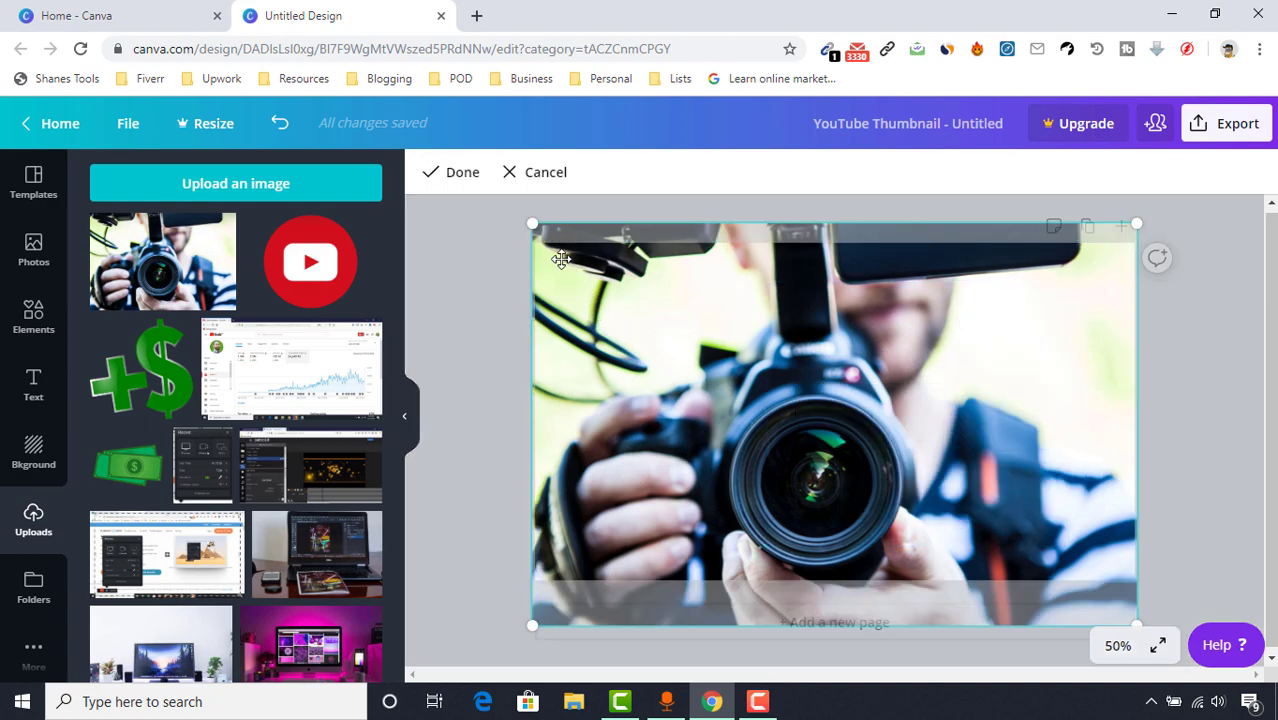
{"action": "left_click_drag", "start_coordinate": [530, 224], "coordinate": [368, 181]}
{"action": "left_click", "coordinate": [452, 176]}
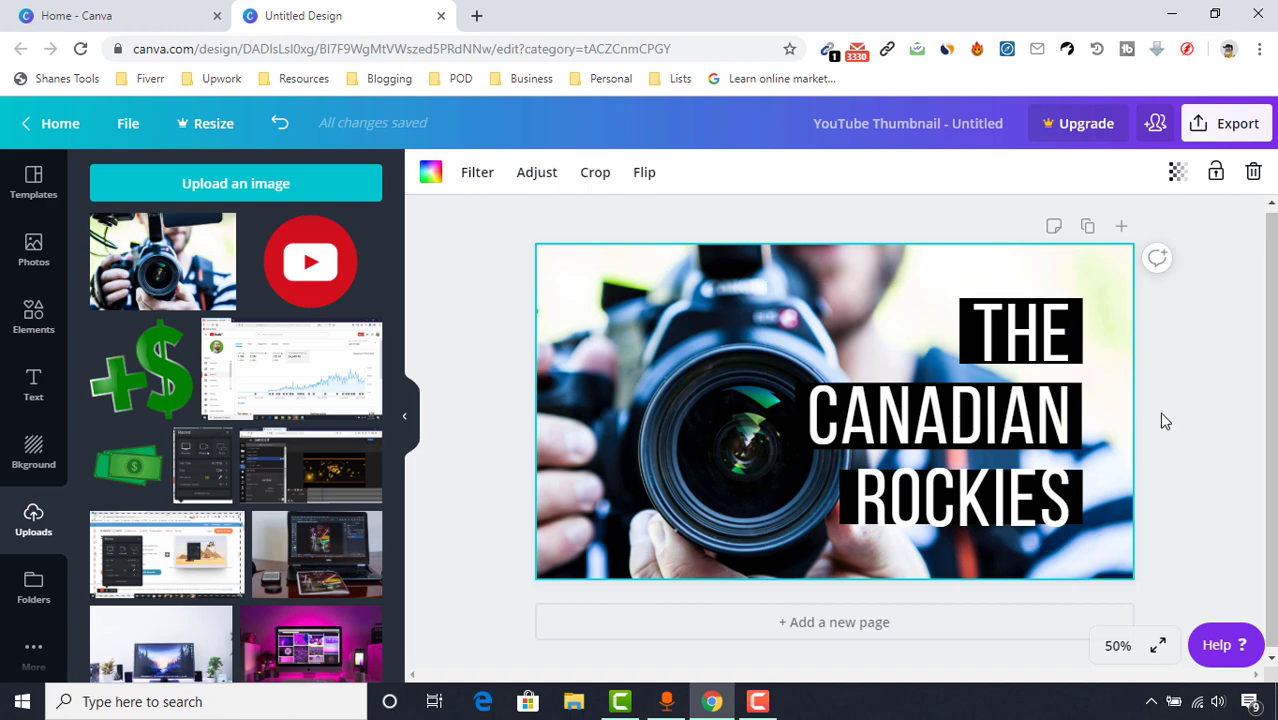
Replace the title words with MAKE, THUMBNAIL and IMAGE
{"action": "left_click", "coordinate": [1034, 343]}
{"action": "double_click", "coordinate": [985, 327]}
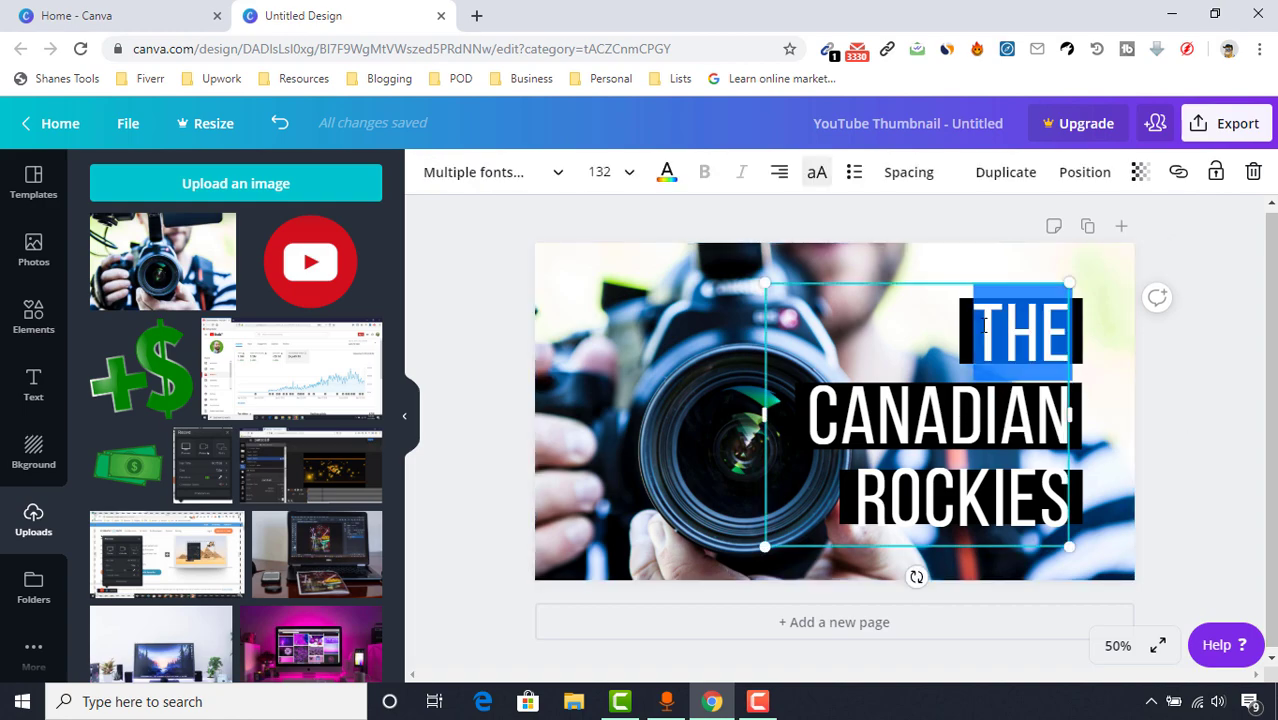
{"action": "type", "text": "MAKE"}
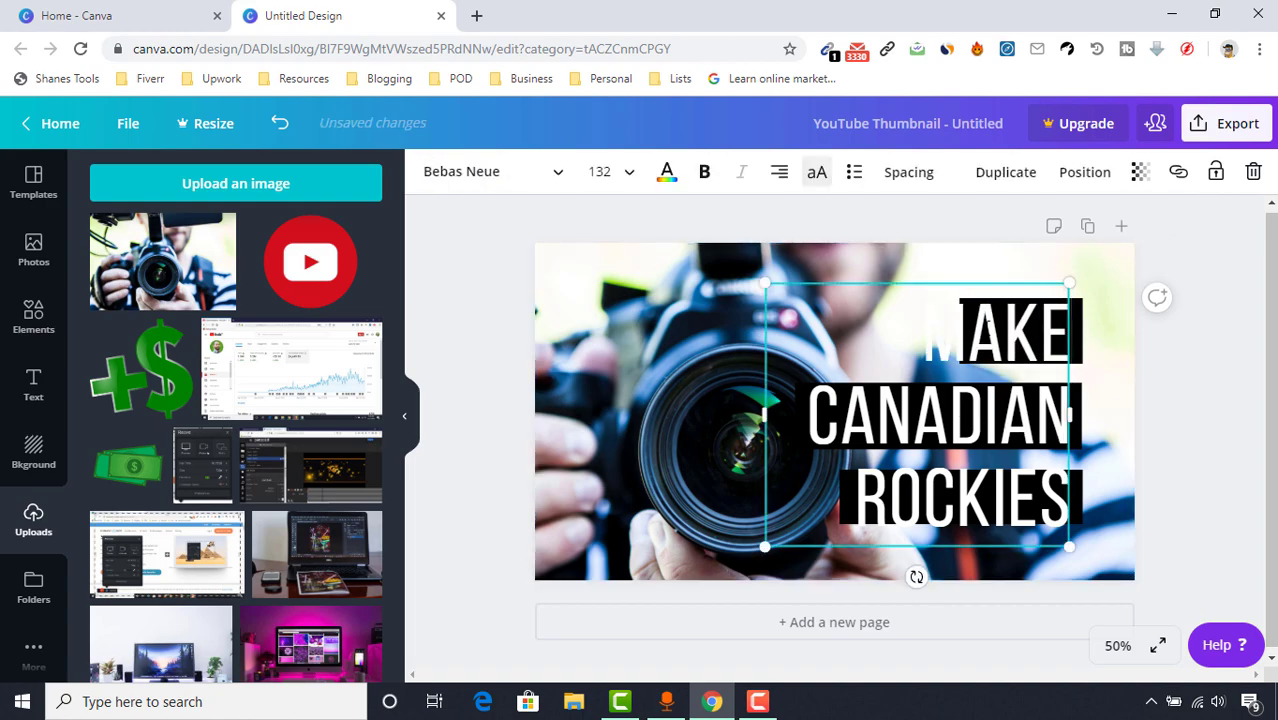
{"action": "double_click", "coordinate": [854, 420]}
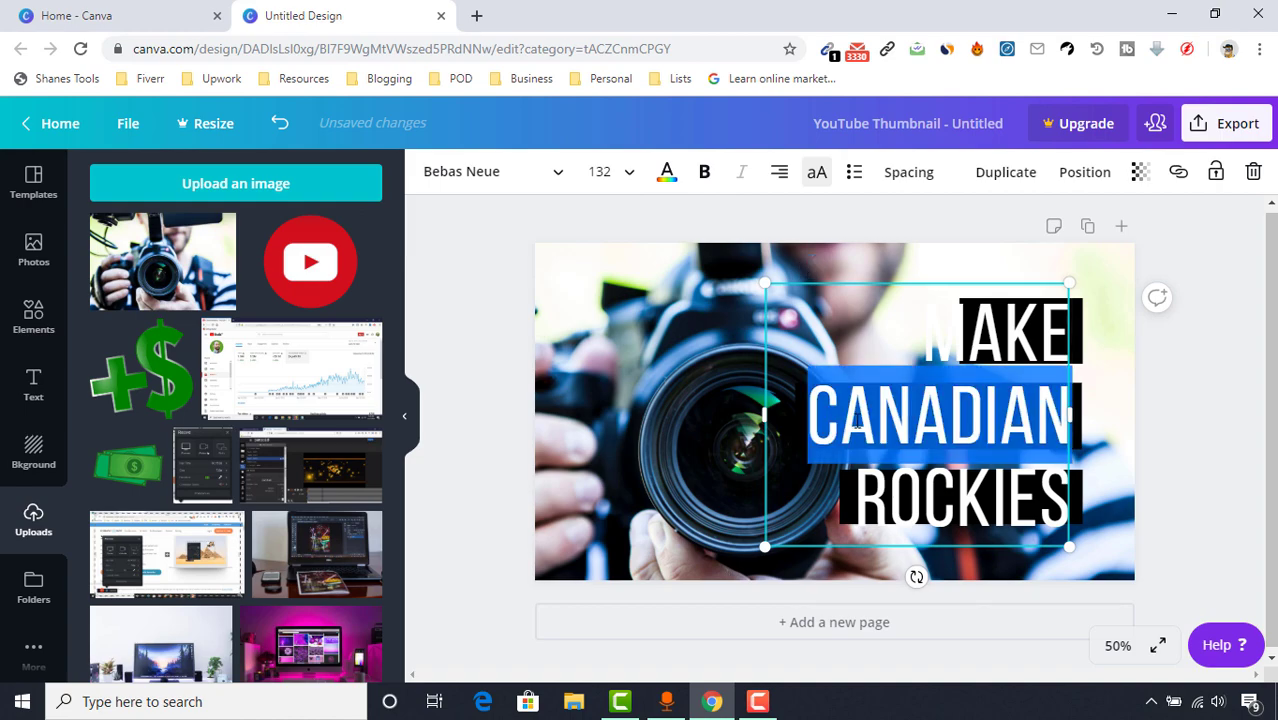
{"action": "type", "text": "THUMBNAIL"}
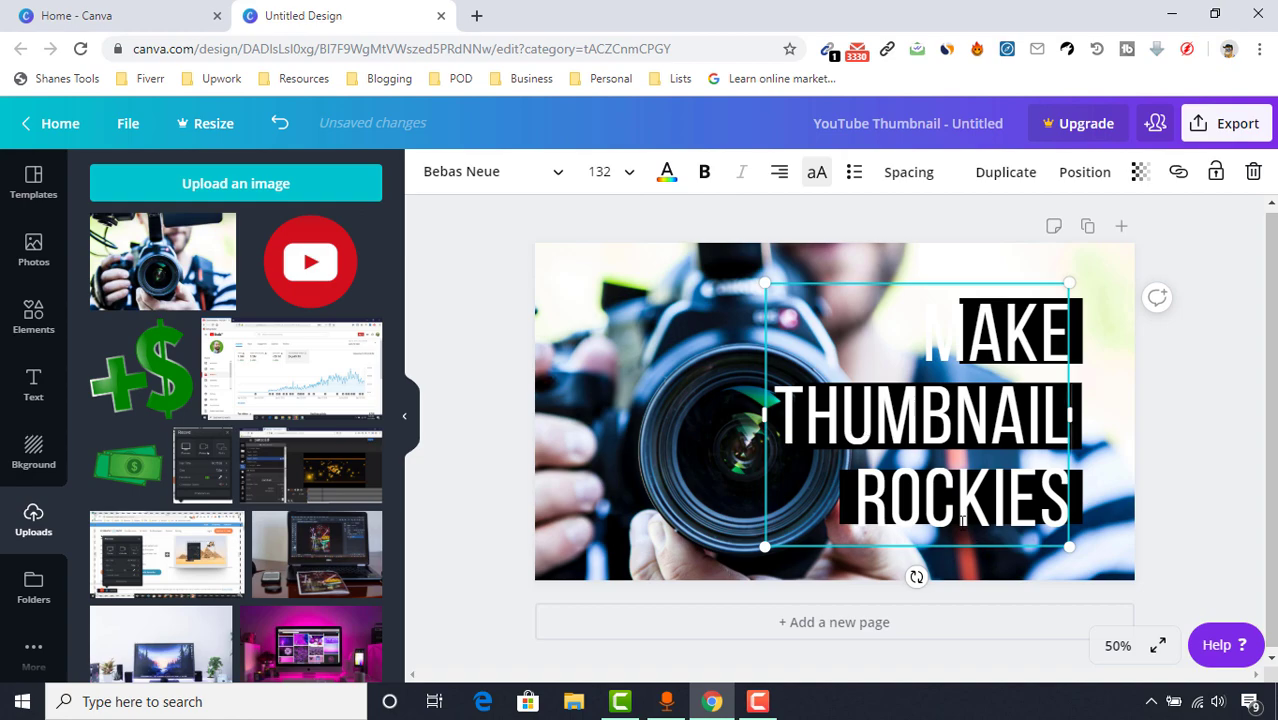
{"action": "double_click", "coordinate": [958, 515]}
{"action": "key", "text": "BackSpace"}
{"action": "type", "text": "IMAGE"}
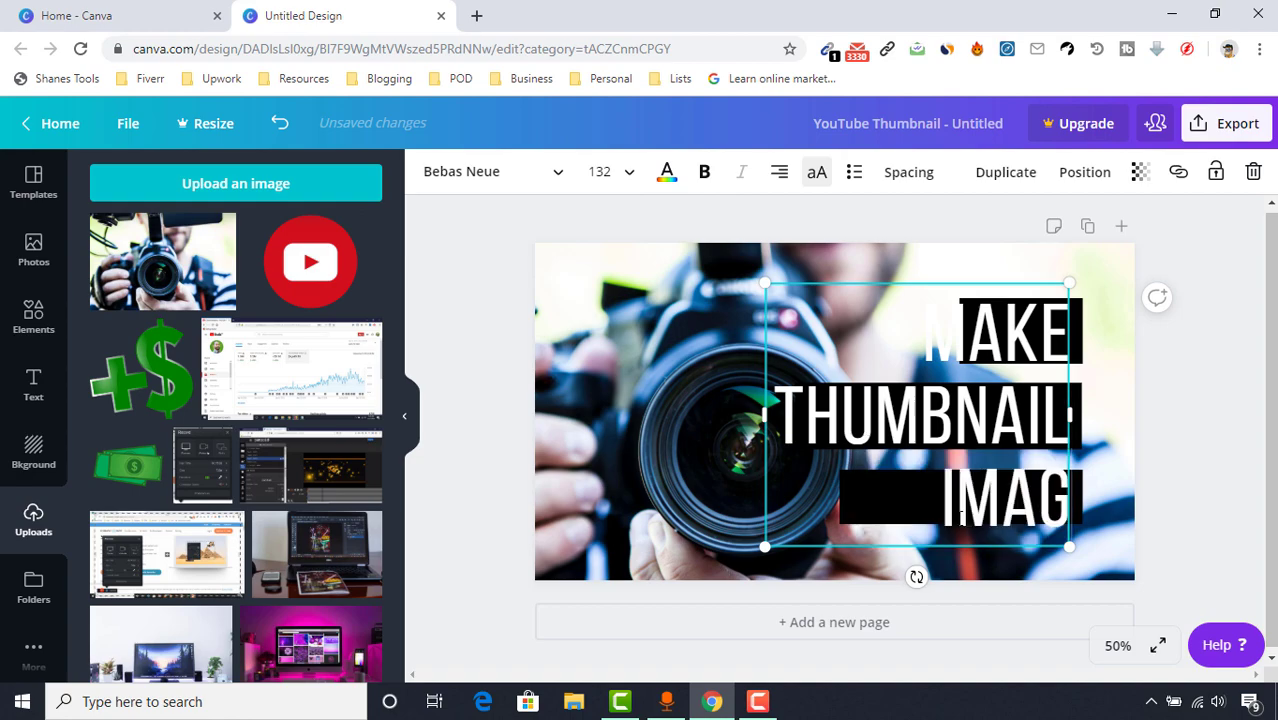
{"action": "left_click", "coordinate": [1232, 482]}
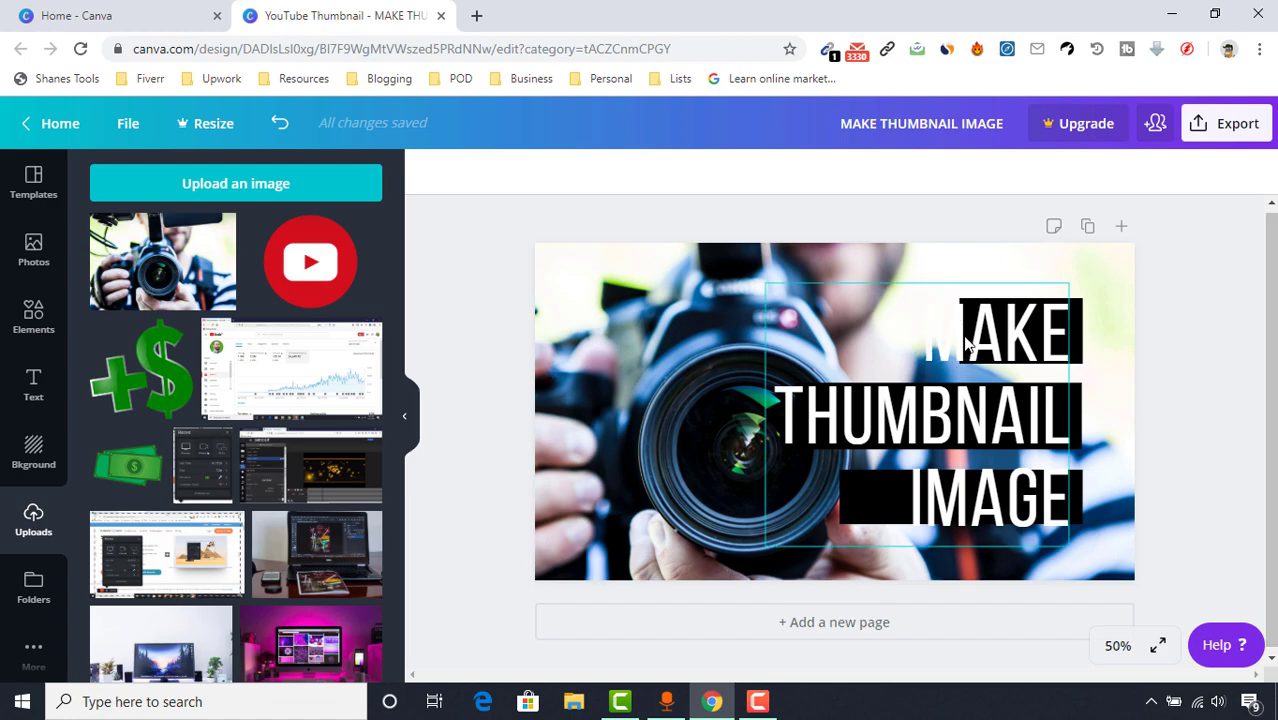
Widen the black boxes behind MAKE and THUMBNAIL leftward to fit the words
{"action": "left_click", "coordinate": [1076, 343]}
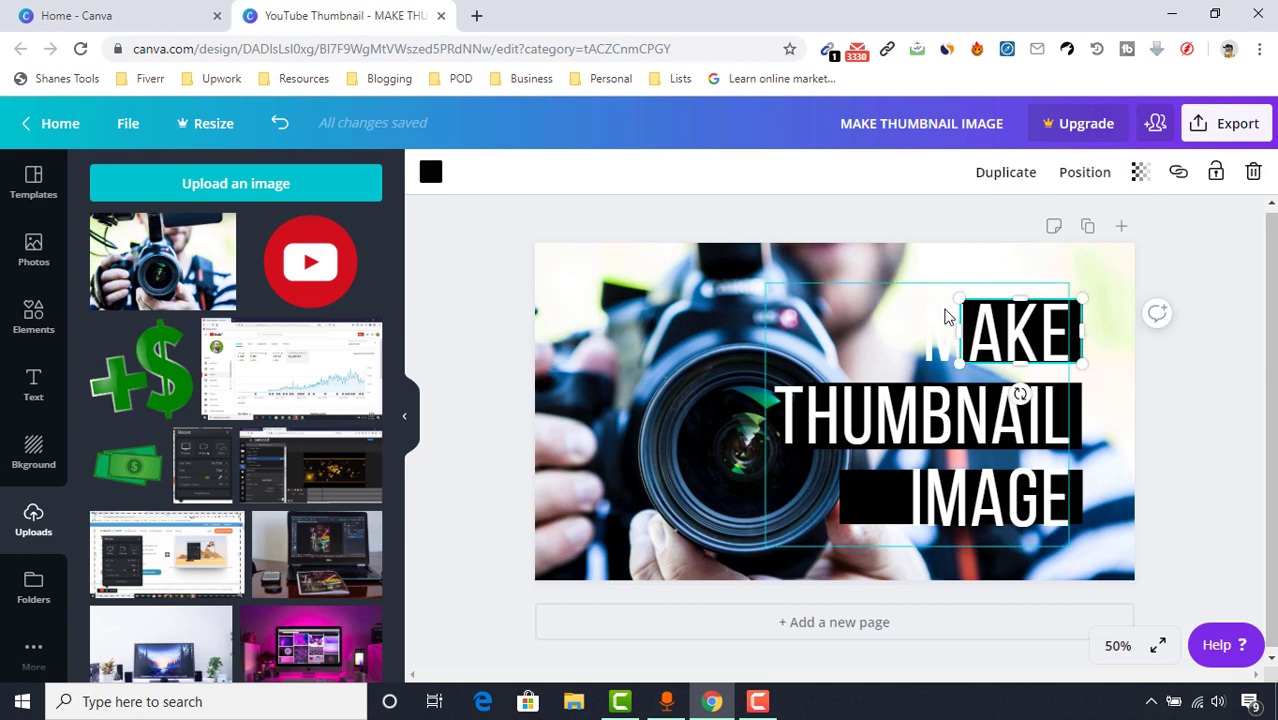
{"action": "left_click_drag", "start_coordinate": [947, 328], "coordinate": [918, 330]}
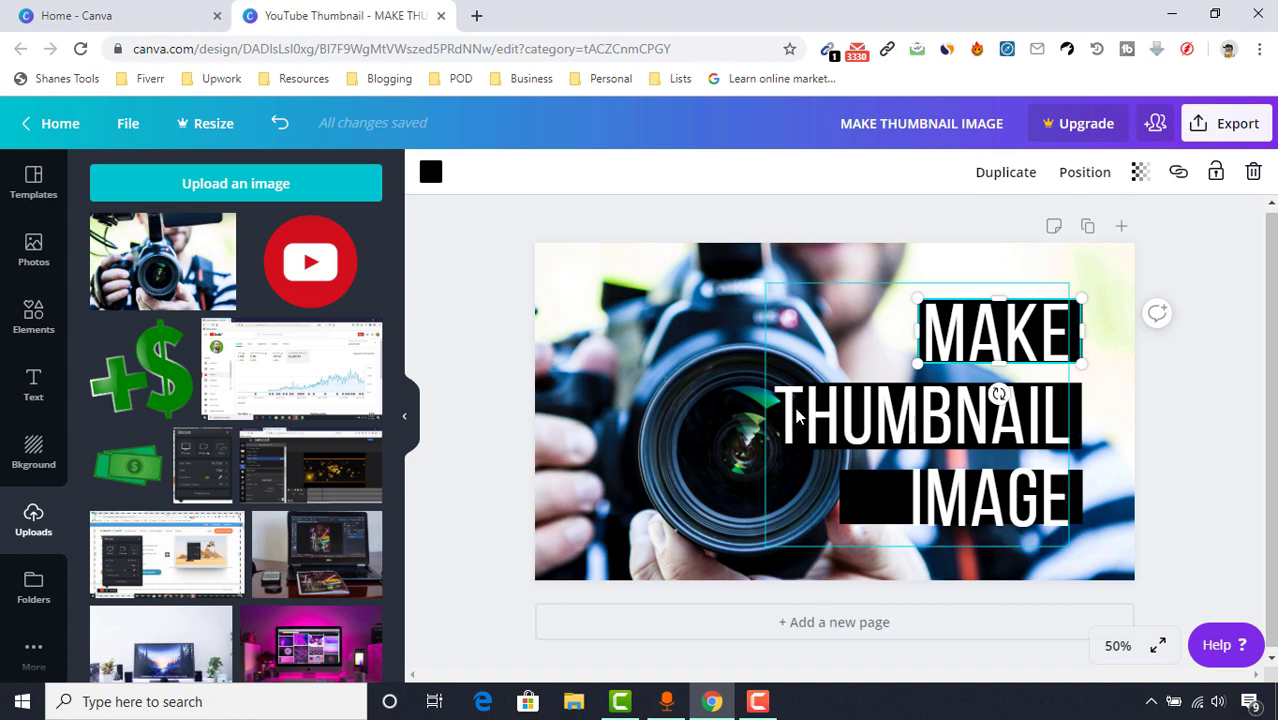
{"action": "left_click", "coordinate": [1076, 420]}
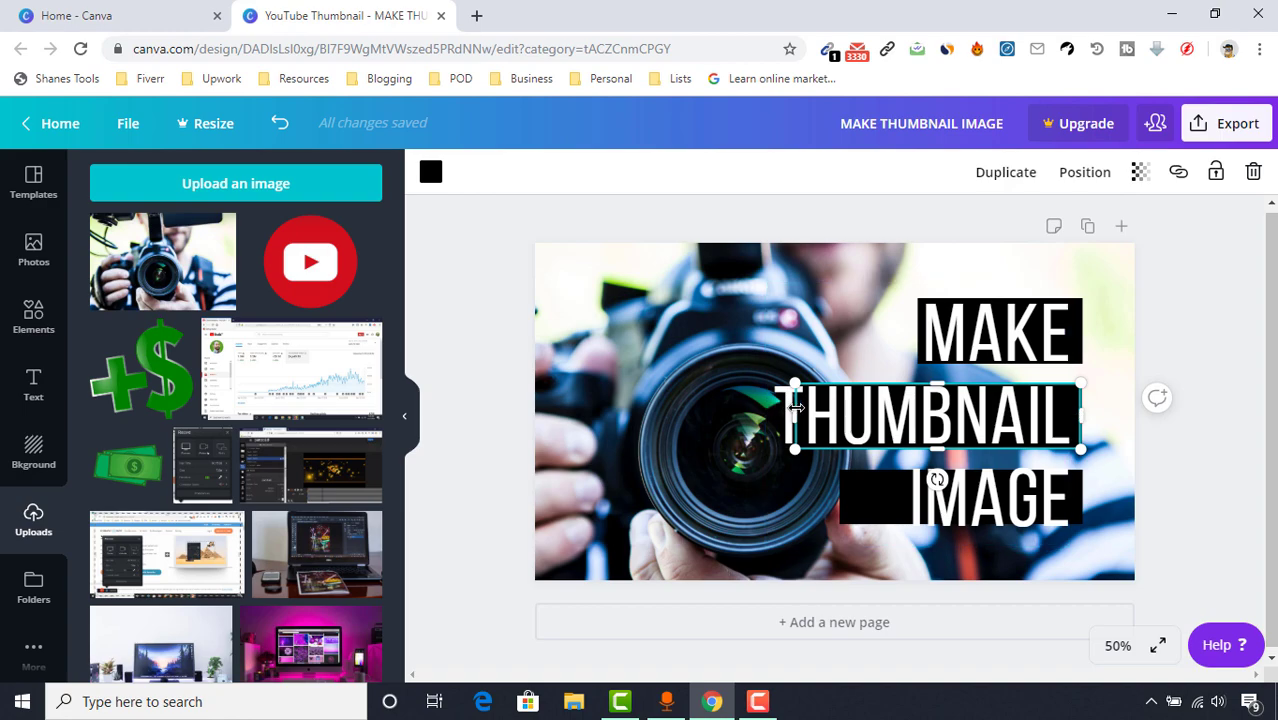
{"action": "left_click_drag", "start_coordinate": [795, 408], "coordinate": [766, 408]}
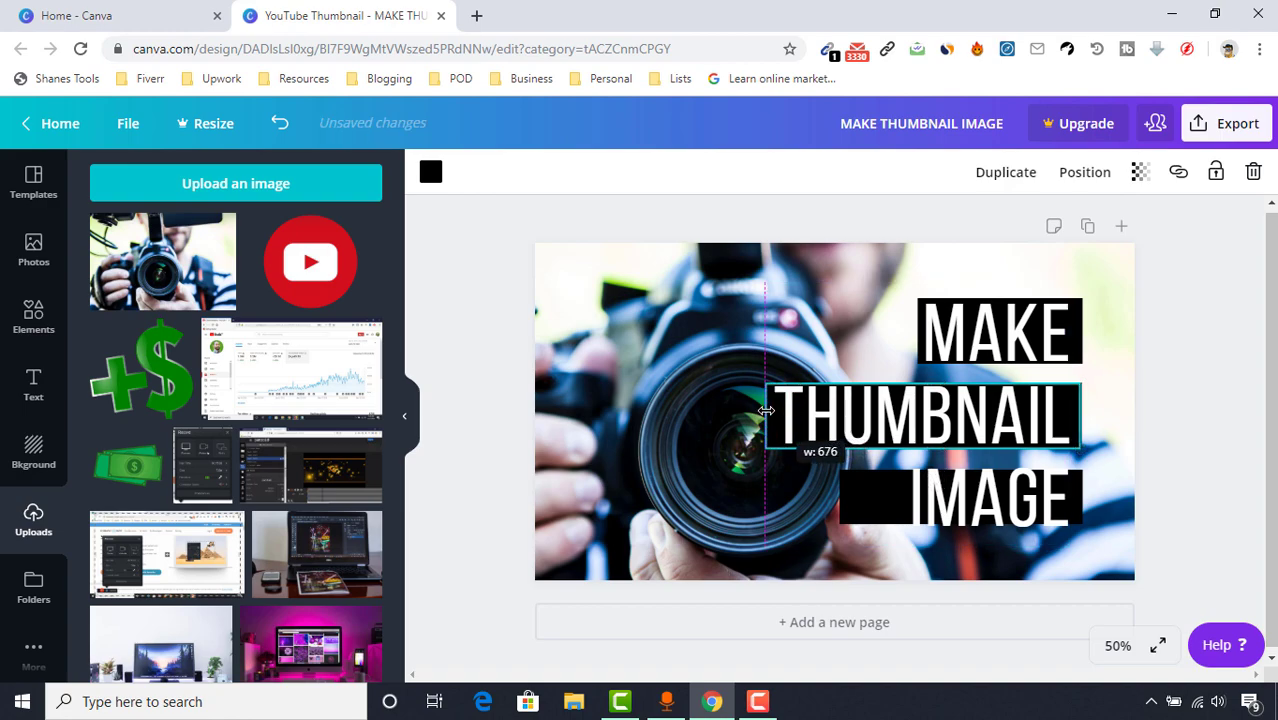
{"action": "left_click", "coordinate": [1190, 527]}
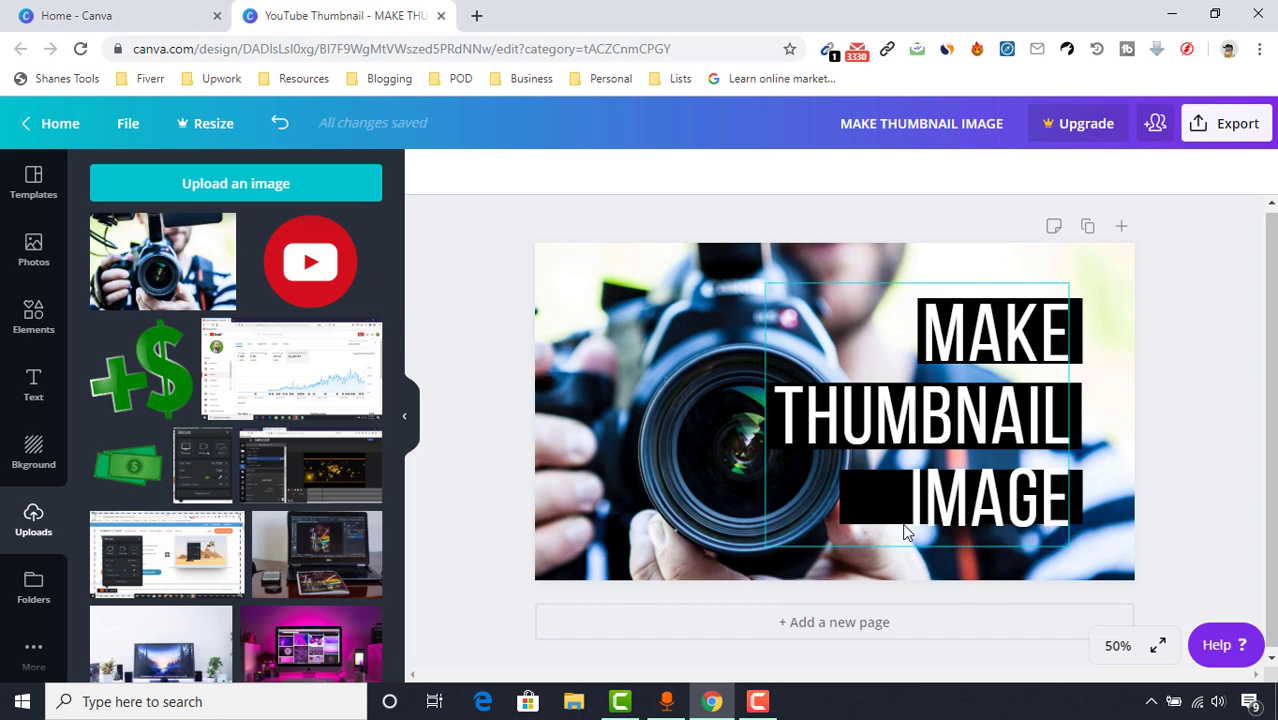
Adjust the black box behind IMAGE, undoing a stretch and nudging it up
{"action": "left_click", "coordinate": [1076, 503]}
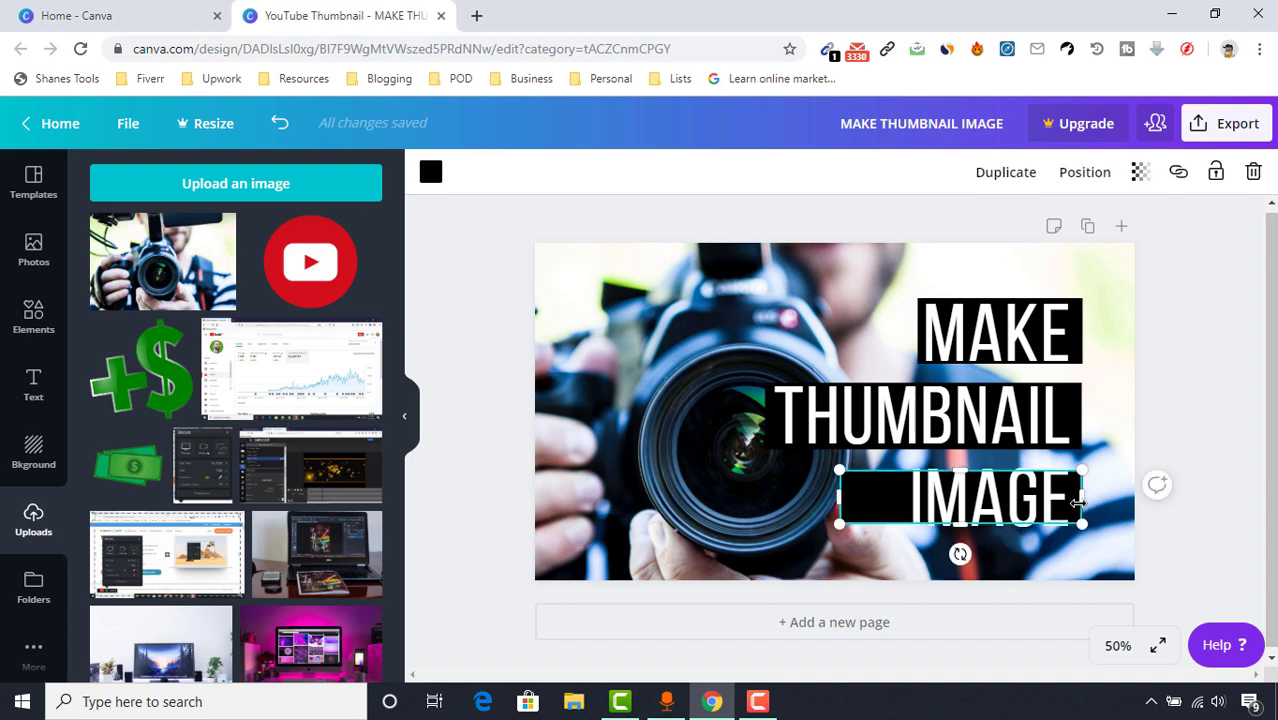
{"action": "left_click_drag", "start_coordinate": [960, 524], "coordinate": [960, 537]}
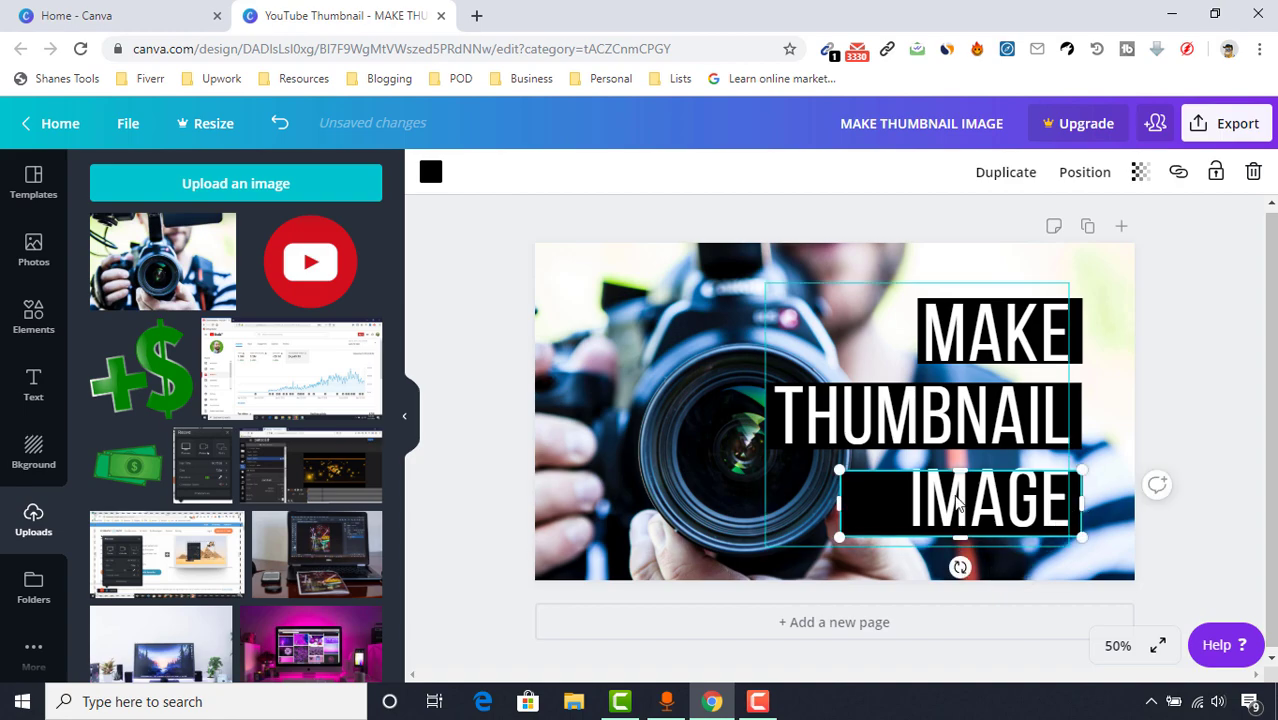
{"action": "left_click", "coordinate": [880, 490]}
{"action": "key", "text": "ctrl+z"}
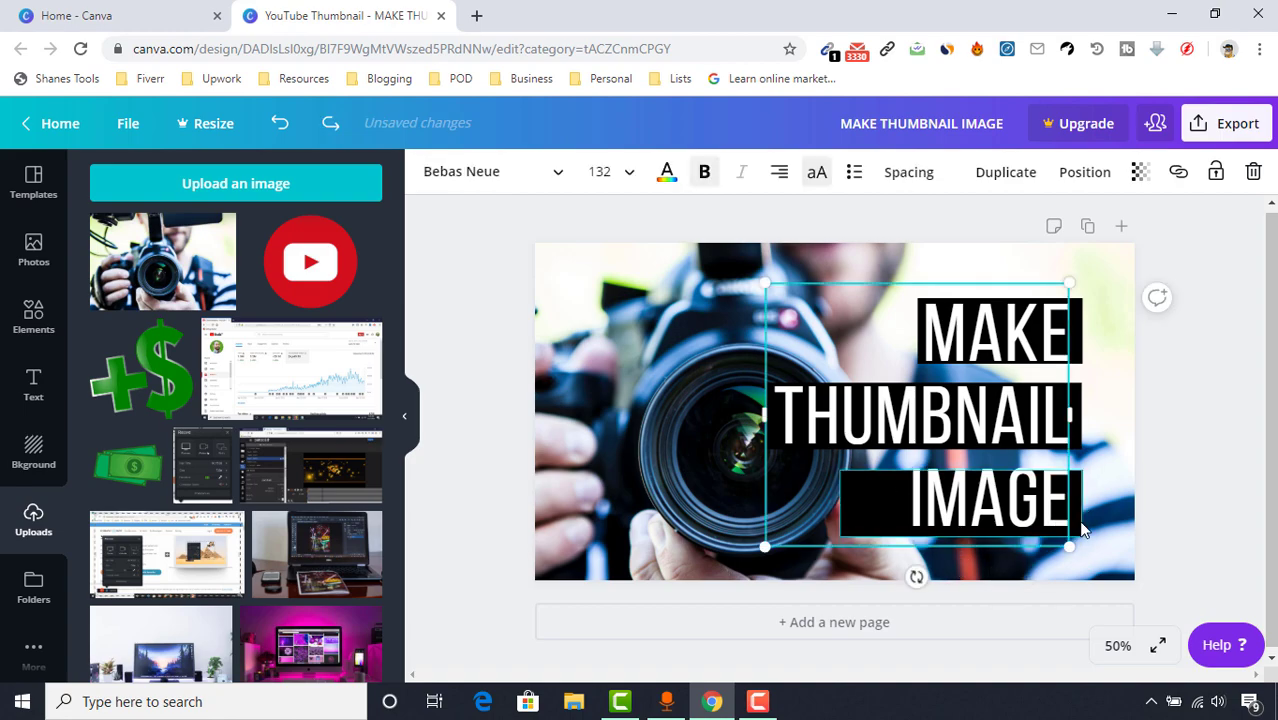
{"action": "left_click", "coordinate": [1080, 520]}
{"action": "key", "text": "Up"}
{"action": "key", "text": "Up"}
{"action": "key", "text": "Up"}
{"action": "key", "text": "Up"}
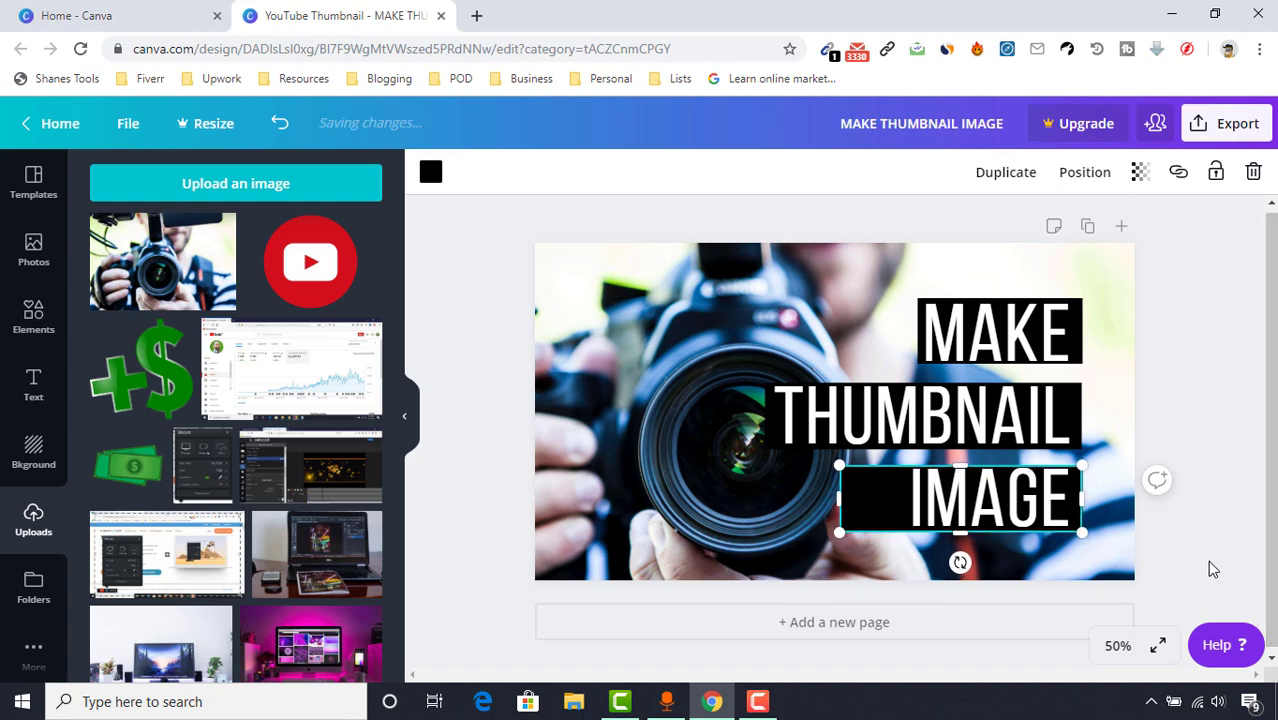
{"action": "left_click", "coordinate": [1243, 598]}
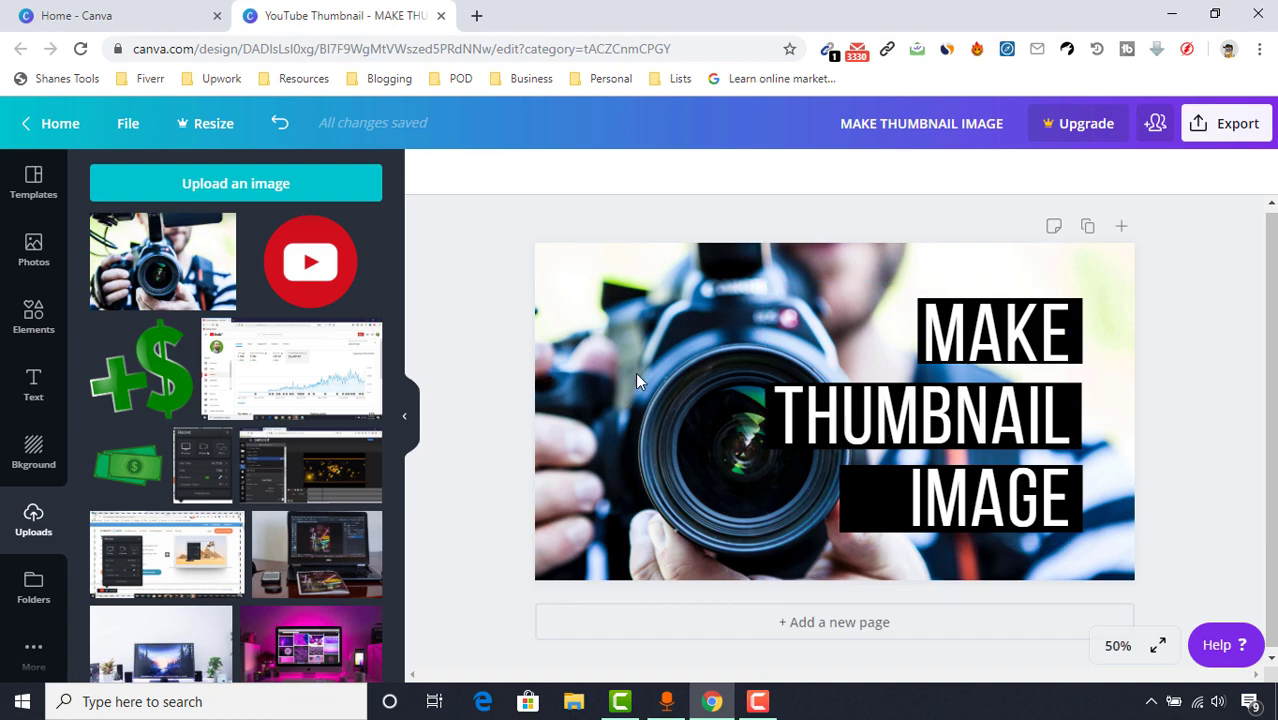
Search Elements for 'yout' and add the red YouTube play-button graphic
{"action": "left_click", "coordinate": [40, 331]}
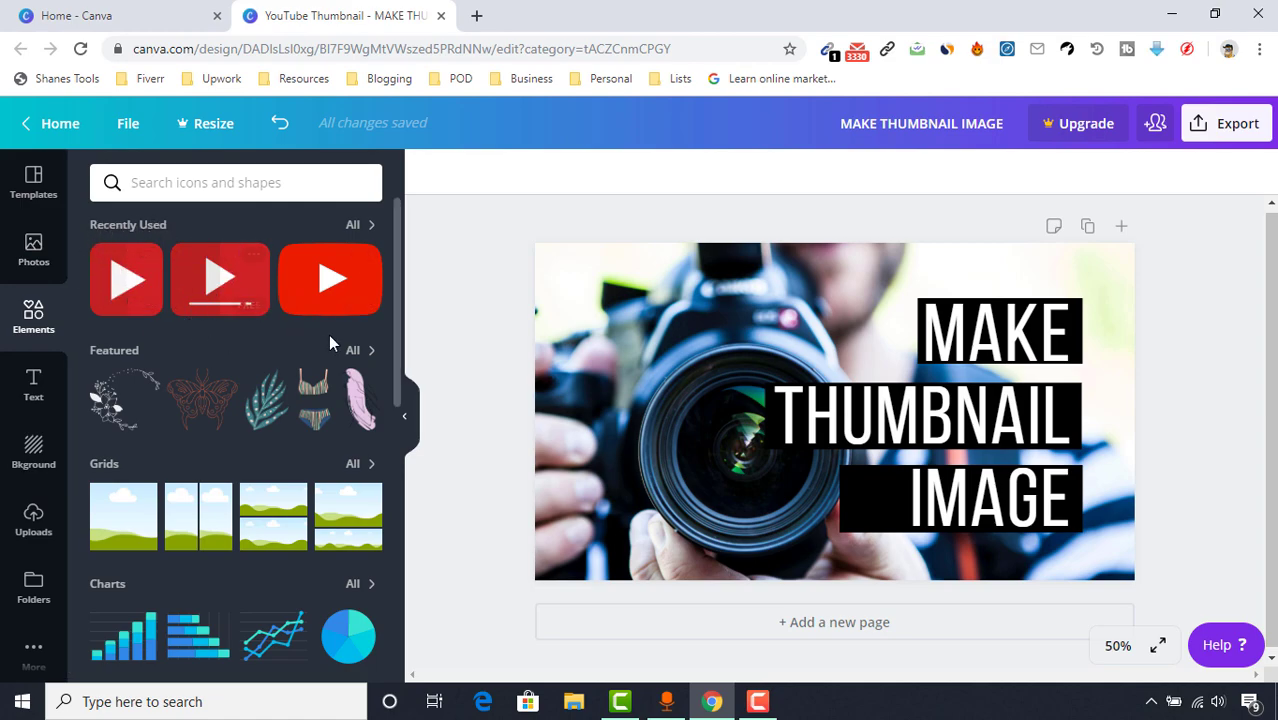
{"action": "left_click", "coordinate": [244, 184]}
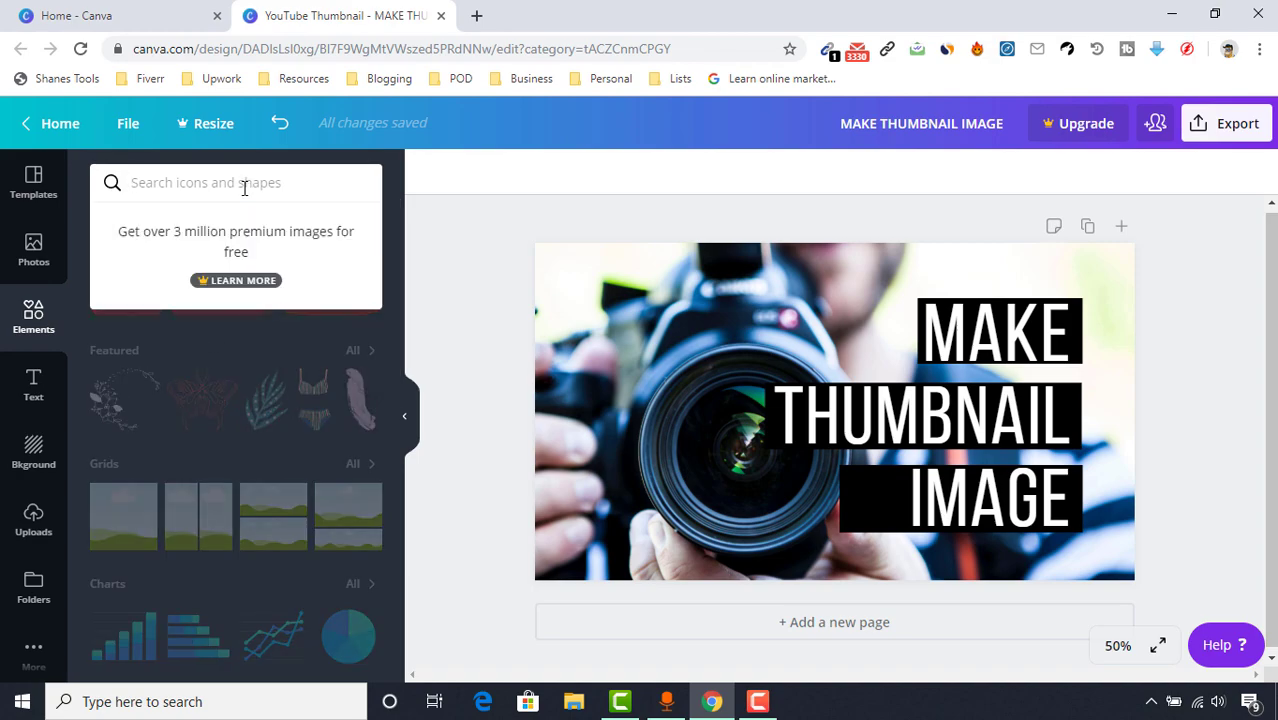
{"action": "type", "text": "youtube"}
{"action": "key", "text": "Return"}
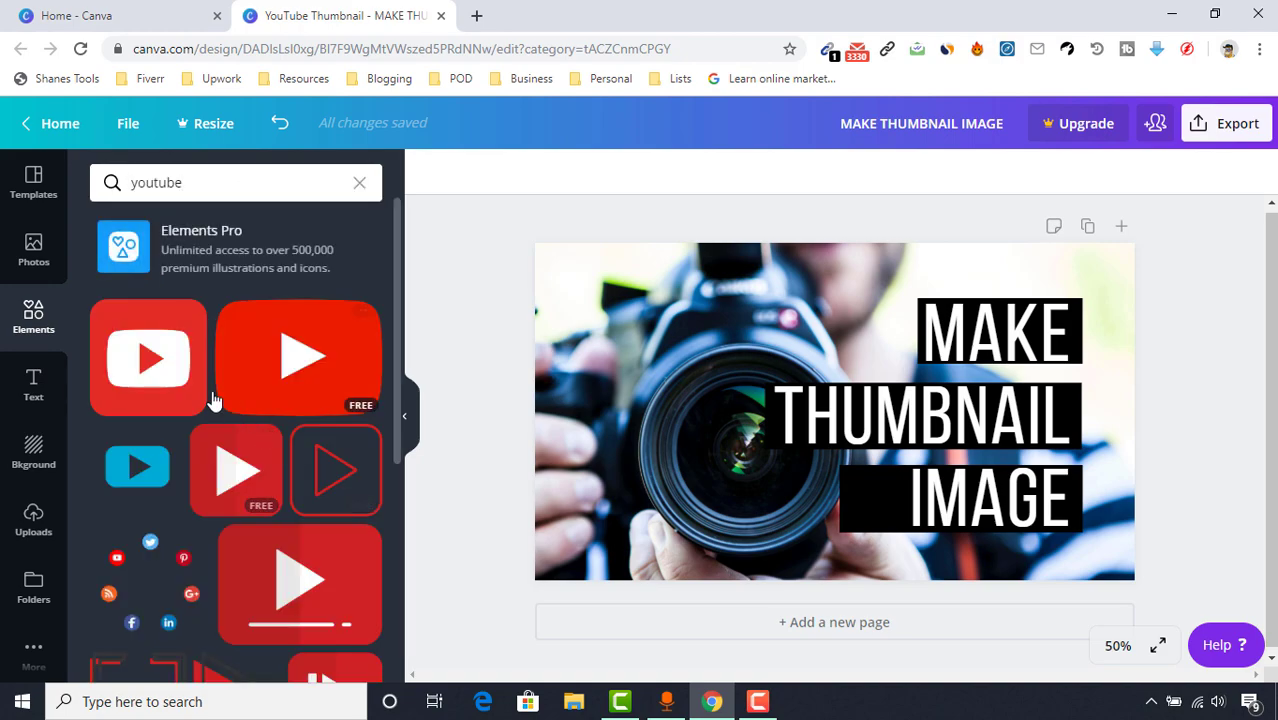
{"action": "scroll", "coordinate": [300, 500], "scroll_direction": "down", "scroll_amount": 6}
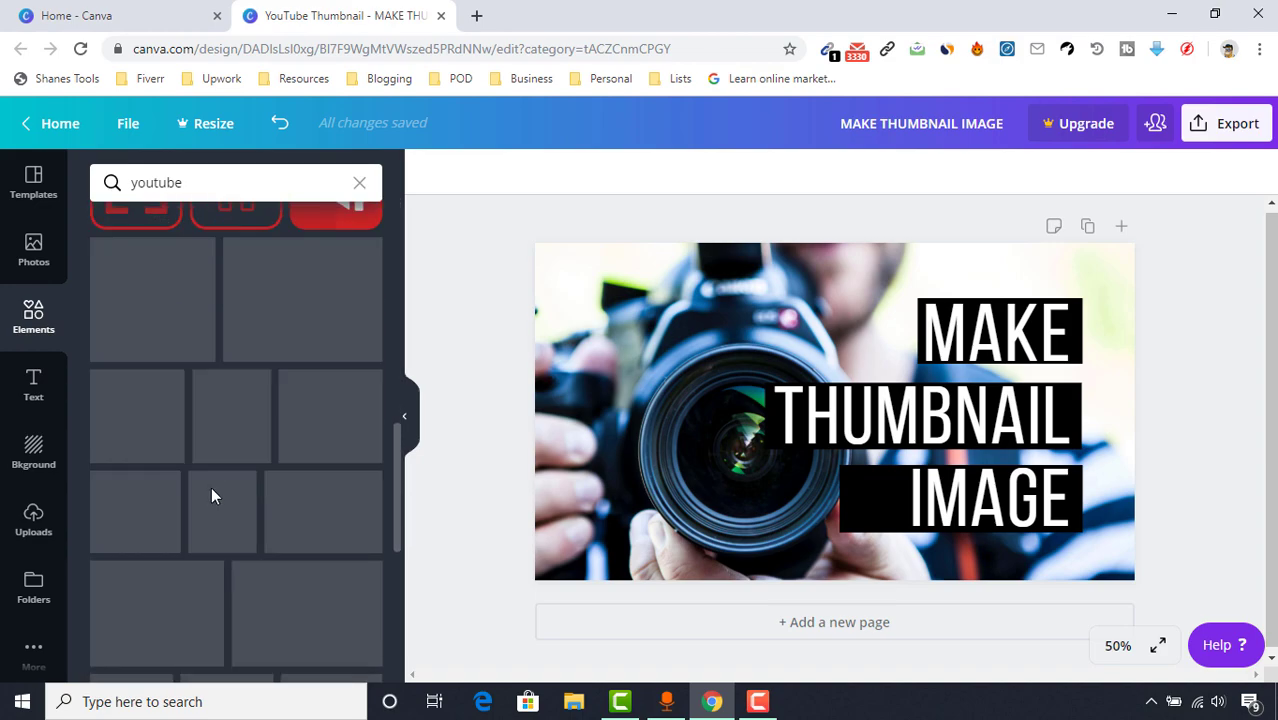
{"action": "scroll", "coordinate": [272, 479], "scroll_direction": "up", "scroll_amount": 5}
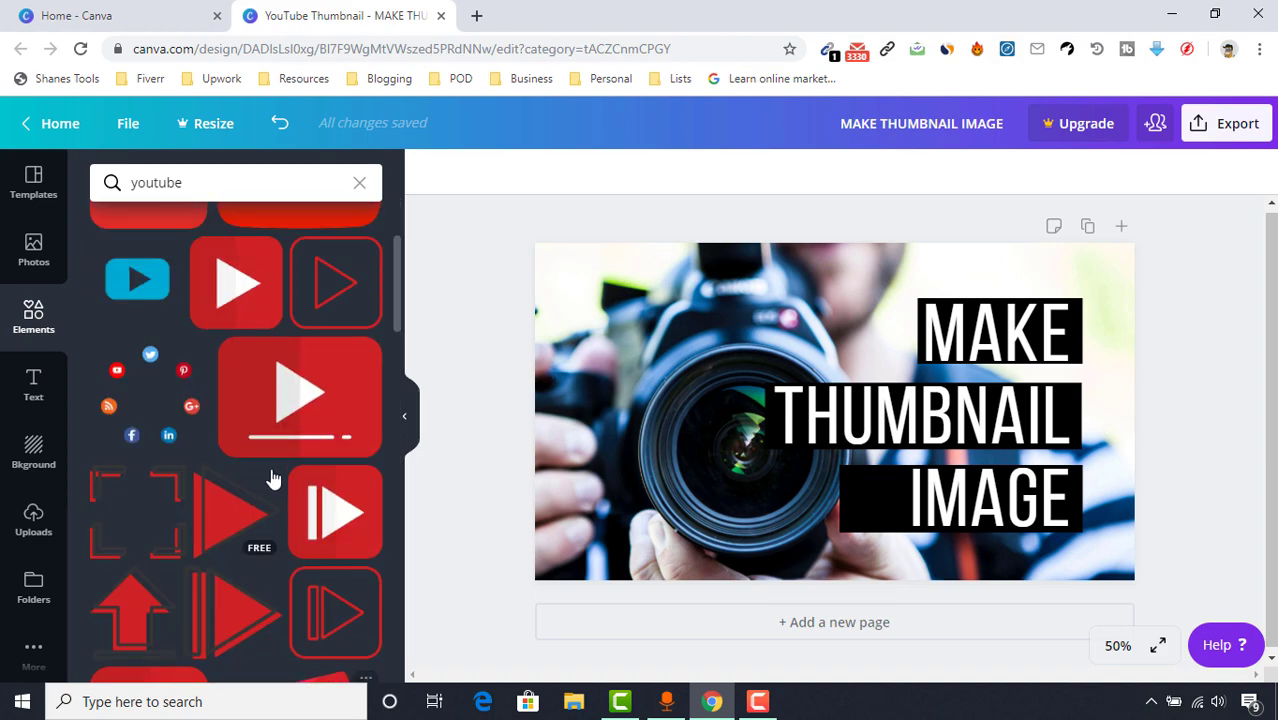
{"action": "scroll", "coordinate": [272, 479], "scroll_direction": "up", "scroll_amount": 2}
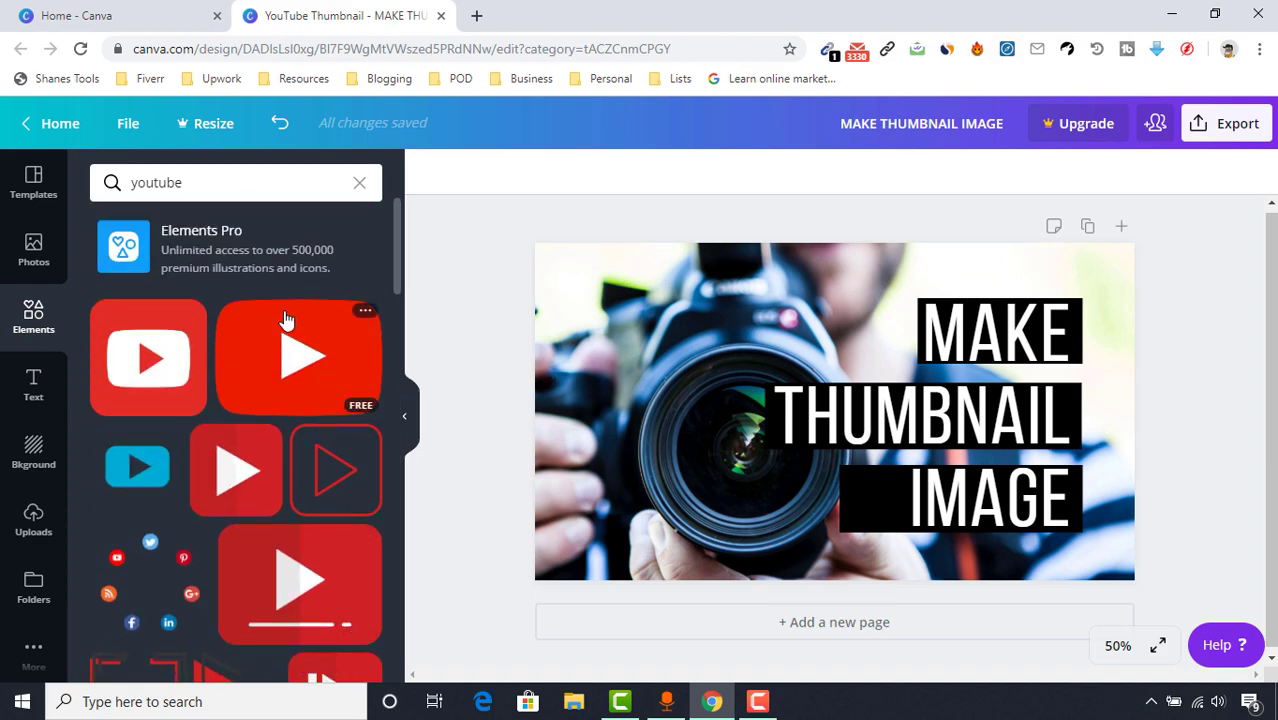
{"action": "left_click", "coordinate": [226, 480]}
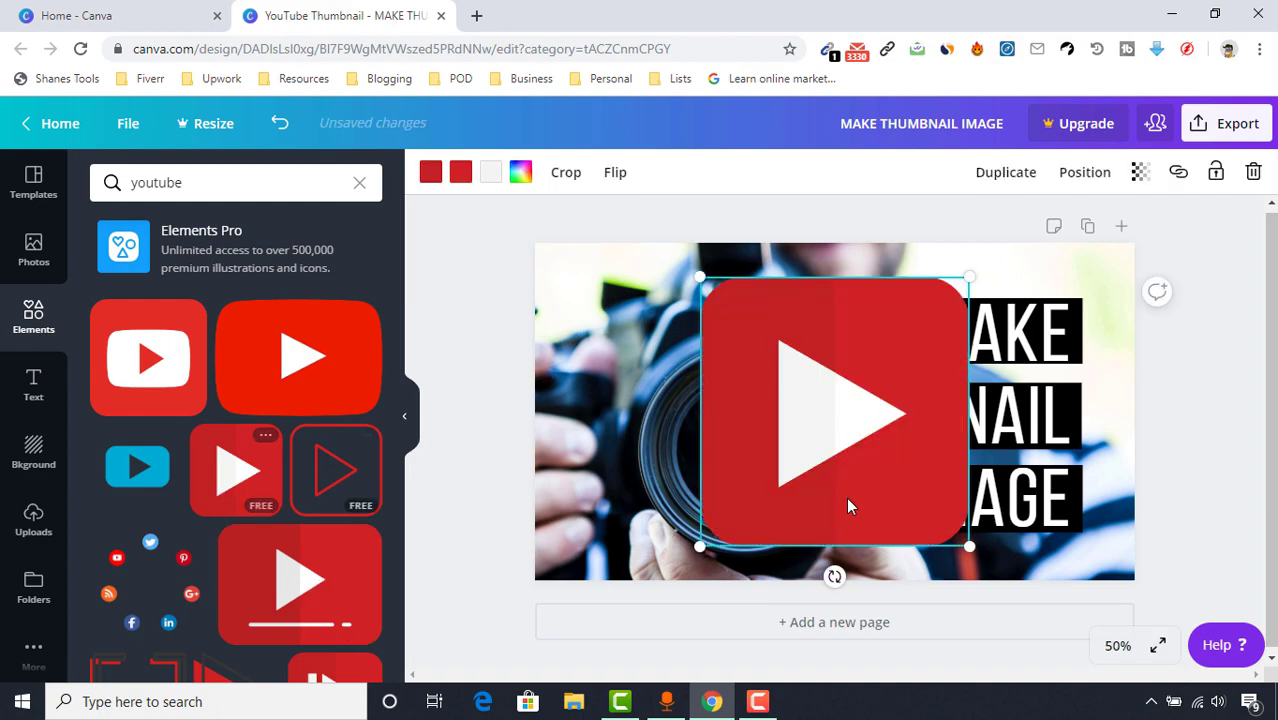
Shrink the play icon and place it left of the title
{"action": "left_click_drag", "start_coordinate": [718, 304], "coordinate": [784, 367]}
{"action": "left_click_drag", "start_coordinate": [848, 474], "coordinate": [668, 430]}
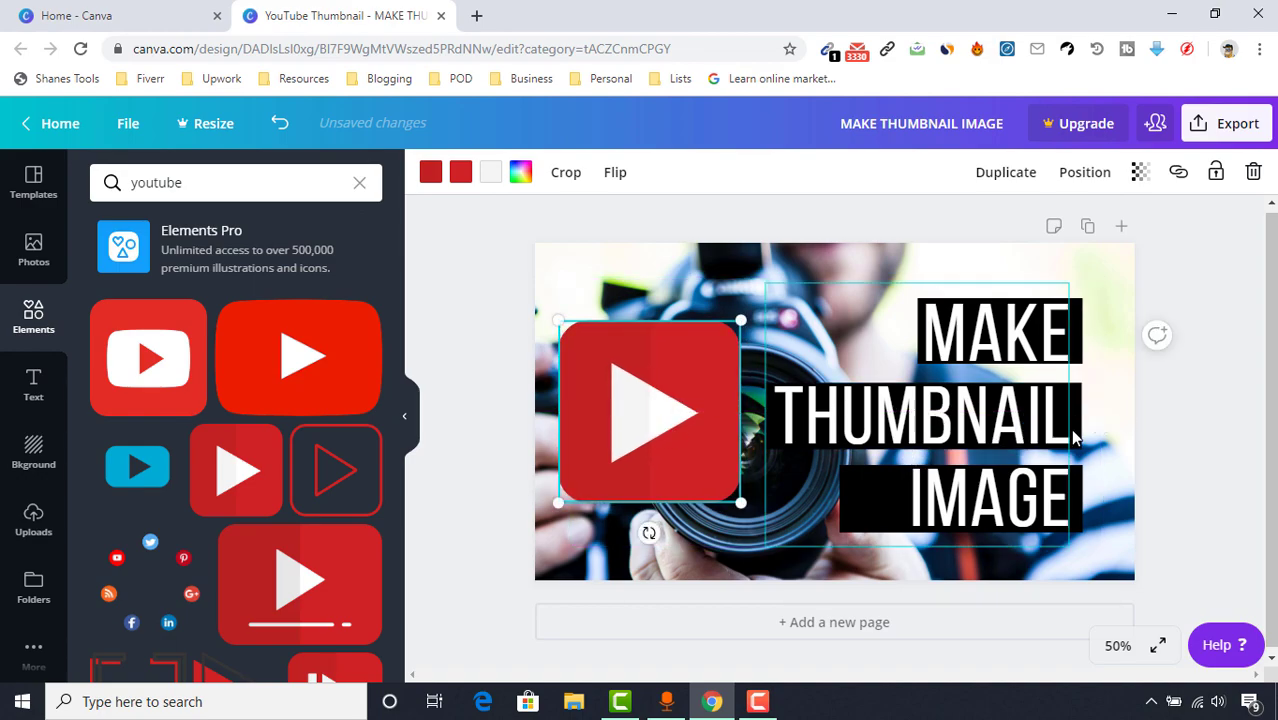
{"action": "left_click", "coordinate": [1178, 430]}
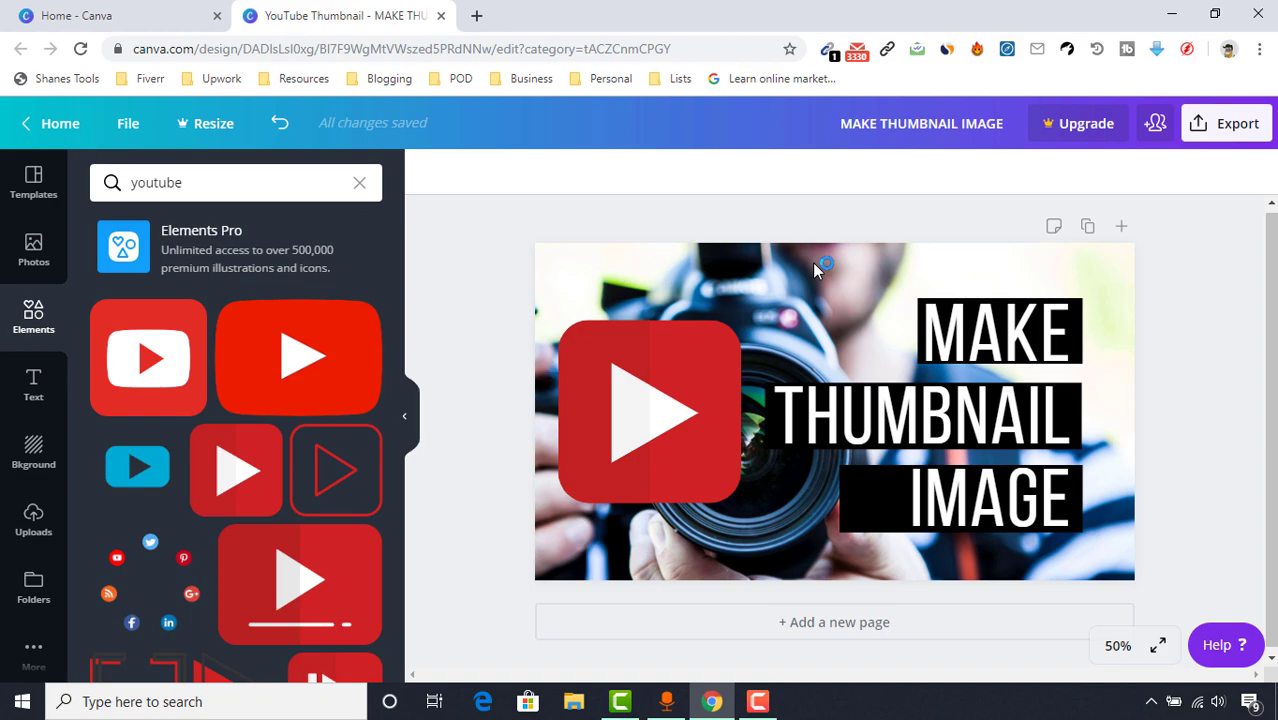
Search Photos for 'youtube' and add the dark camera photo to the design
{"action": "left_click", "coordinate": [34, 247]}
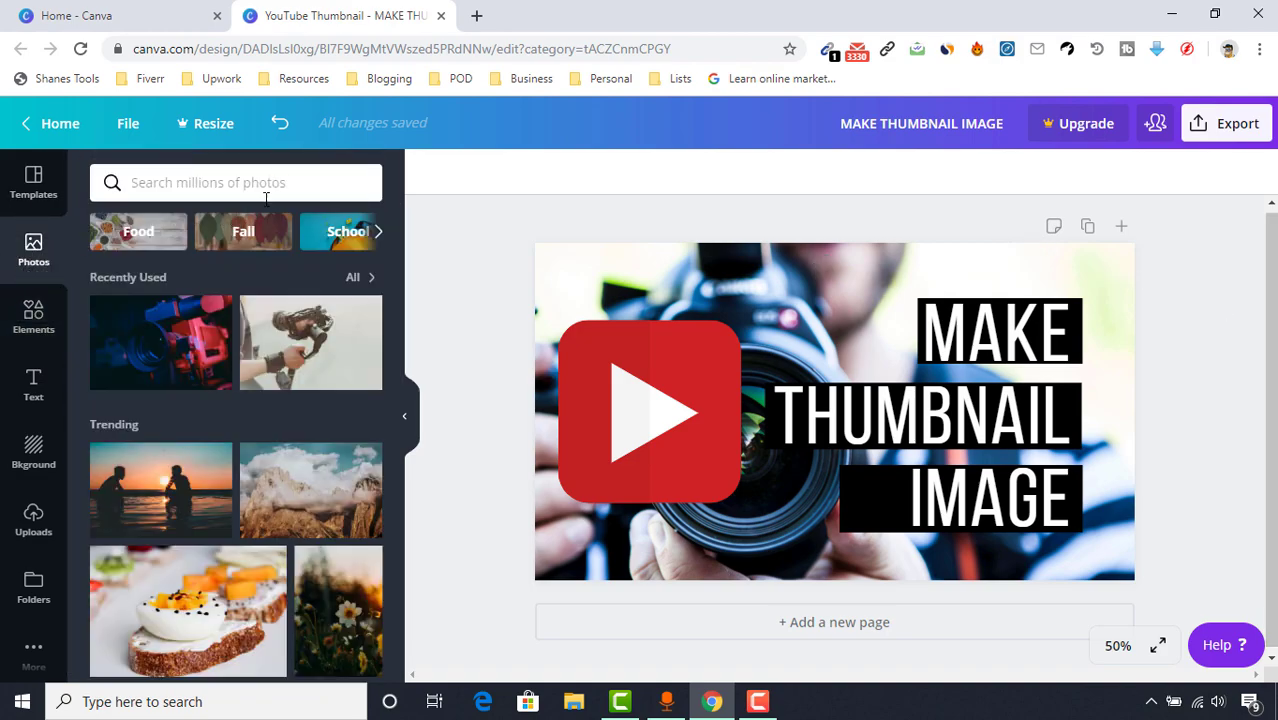
{"action": "scroll", "coordinate": [148, 508], "scroll_direction": "down", "scroll_amount": 3}
{"action": "scroll", "coordinate": [237, 428], "scroll_direction": "up", "scroll_amount": 3}
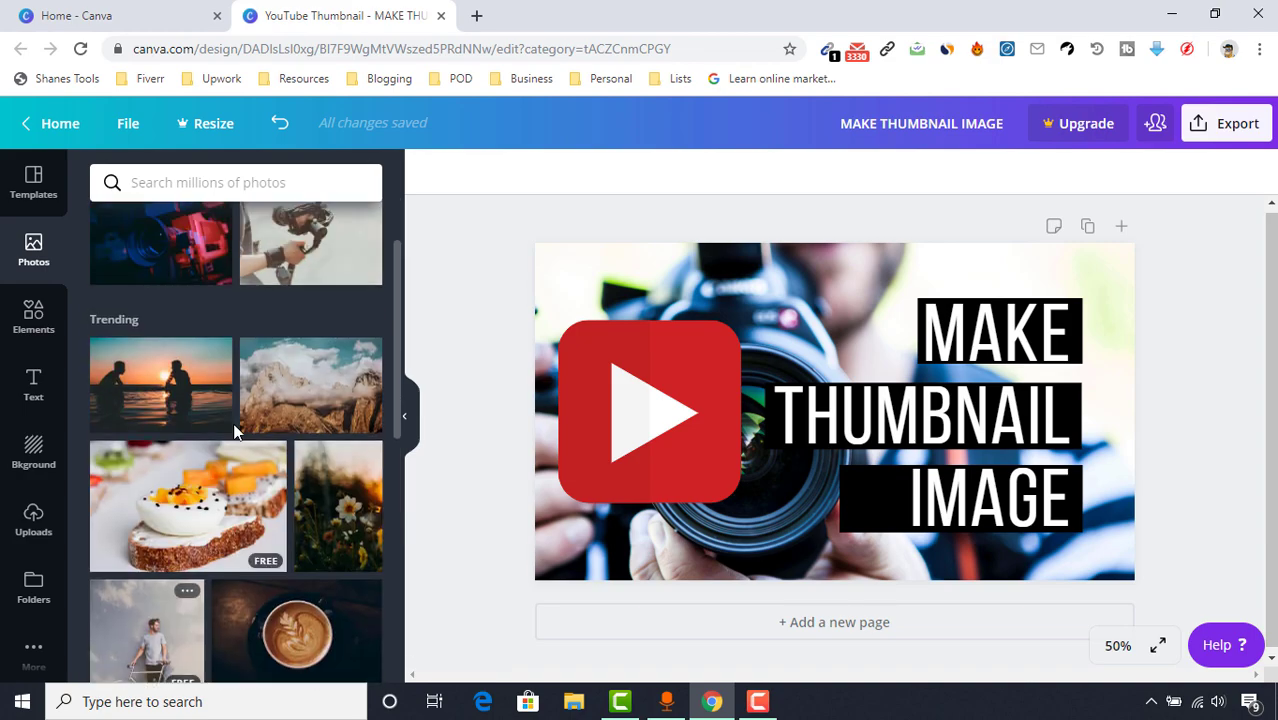
{"action": "scroll", "coordinate": [265, 380], "scroll_direction": "down", "scroll_amount": 2}
{"action": "scroll", "coordinate": [180, 310], "scroll_direction": "up", "scroll_amount": 1}
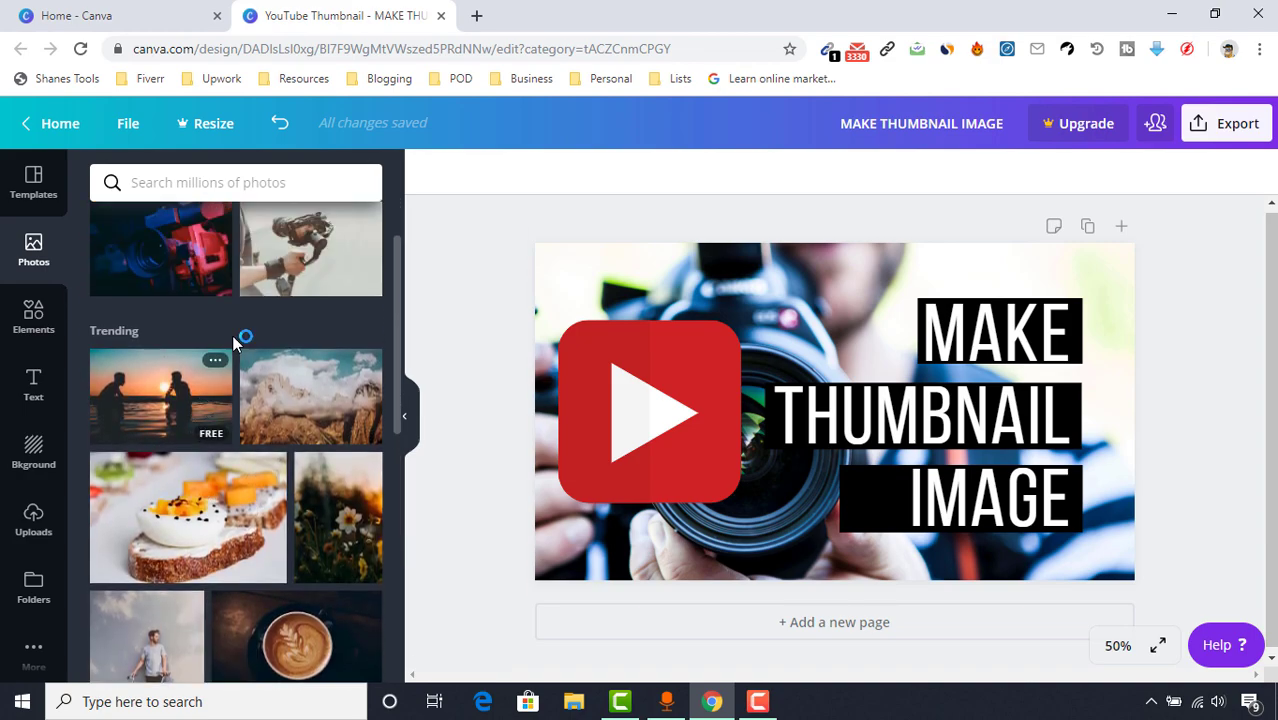
{"action": "left_click", "coordinate": [207, 183]}
{"action": "type", "text": "youtube"}
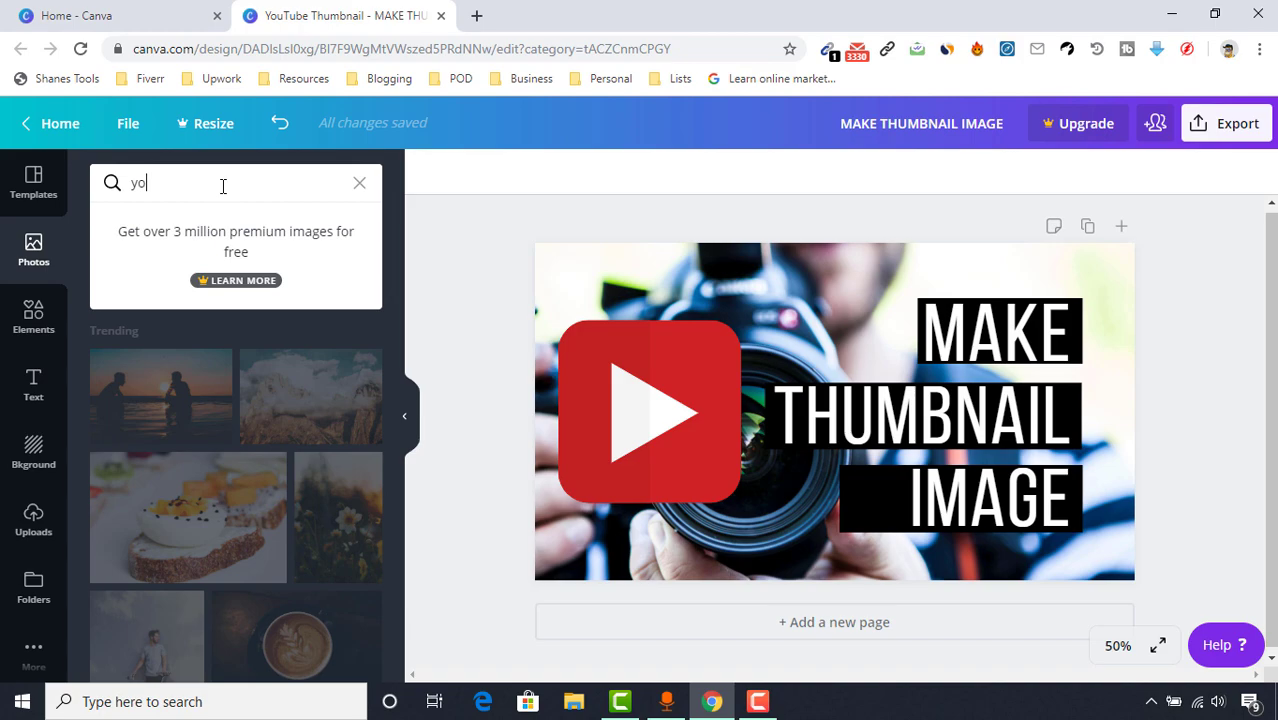
{"action": "key", "text": "Return"}
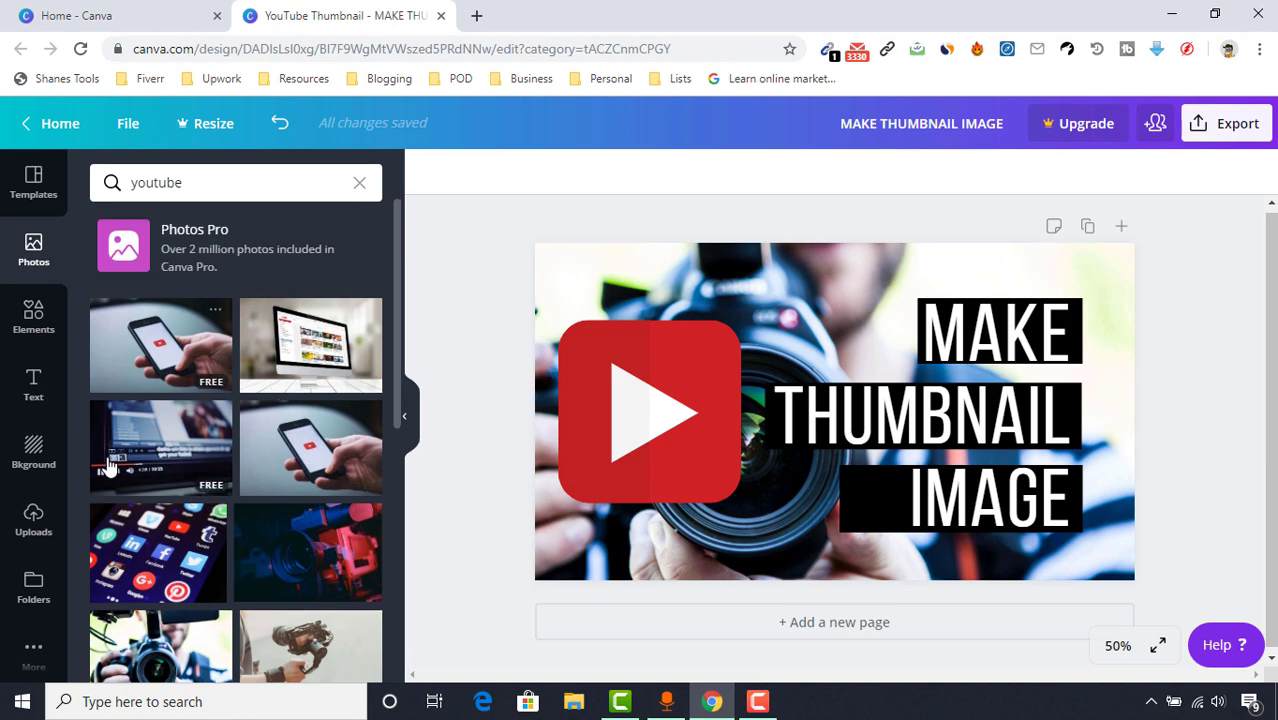
{"action": "scroll", "coordinate": [110, 468], "scroll_direction": "down", "scroll_amount": 10}
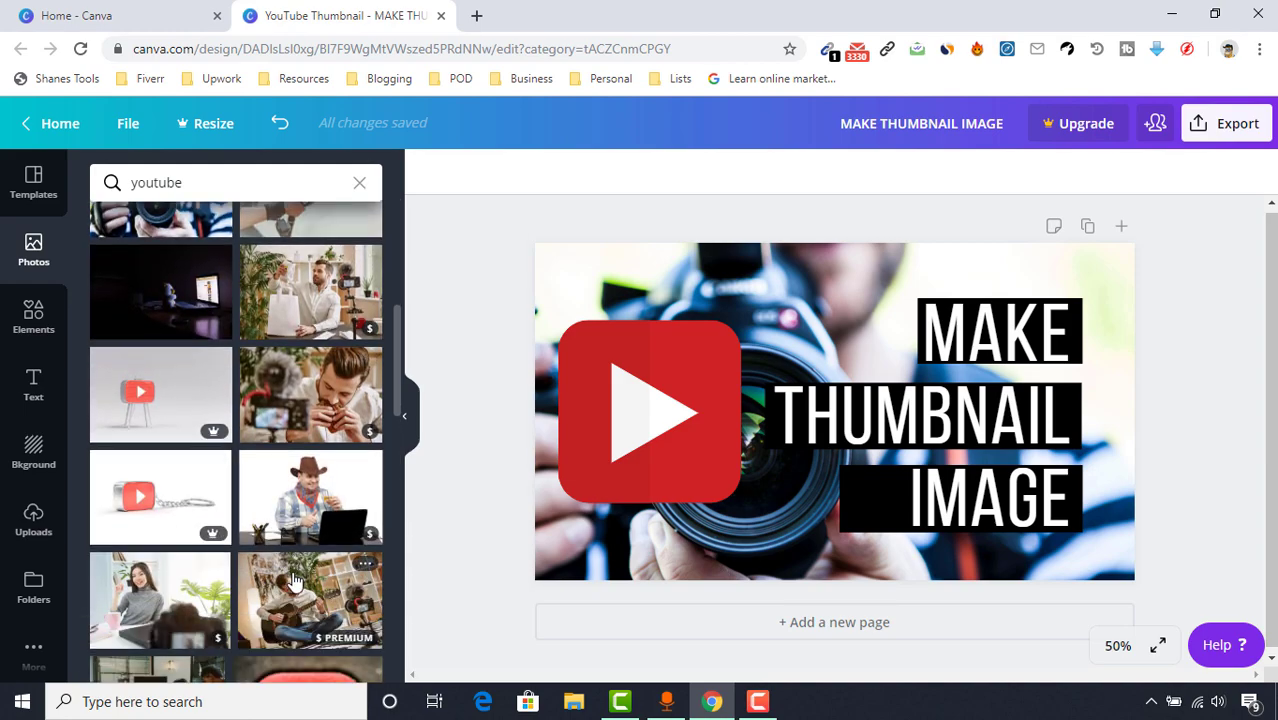
{"action": "scroll", "coordinate": [300, 560], "scroll_direction": "up", "scroll_amount": 10}
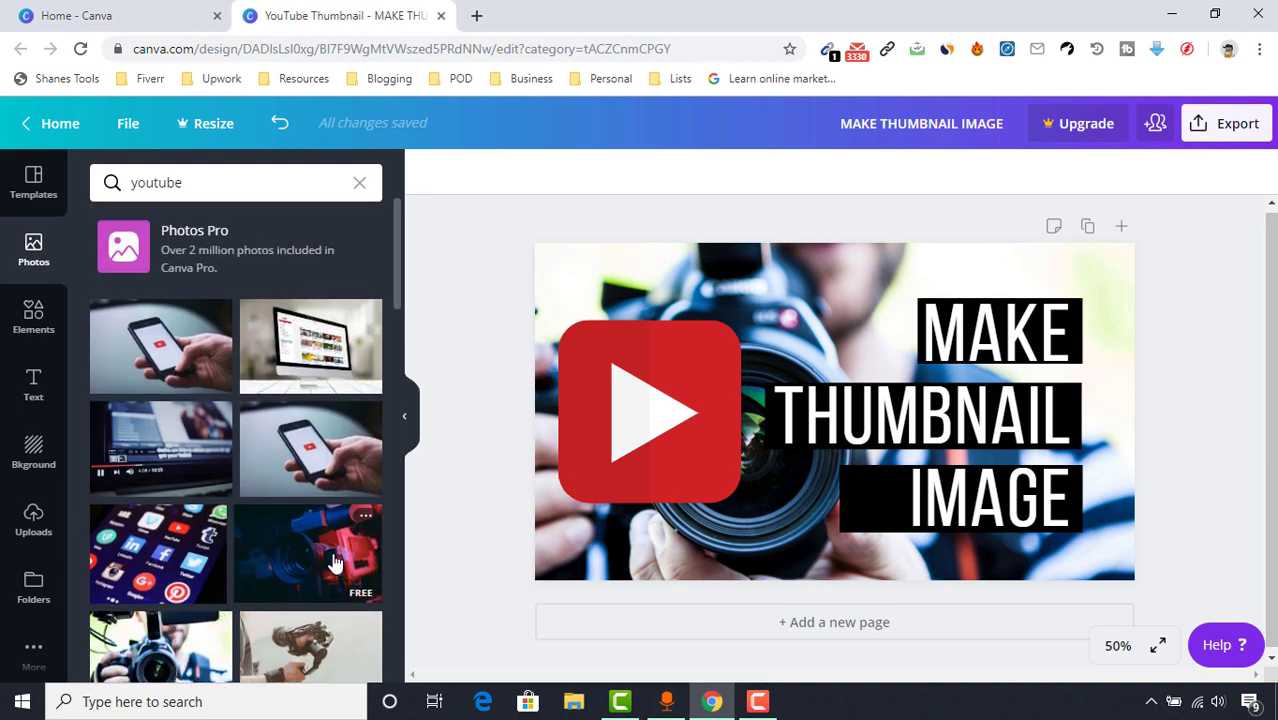
{"action": "left_click", "coordinate": [330, 552]}
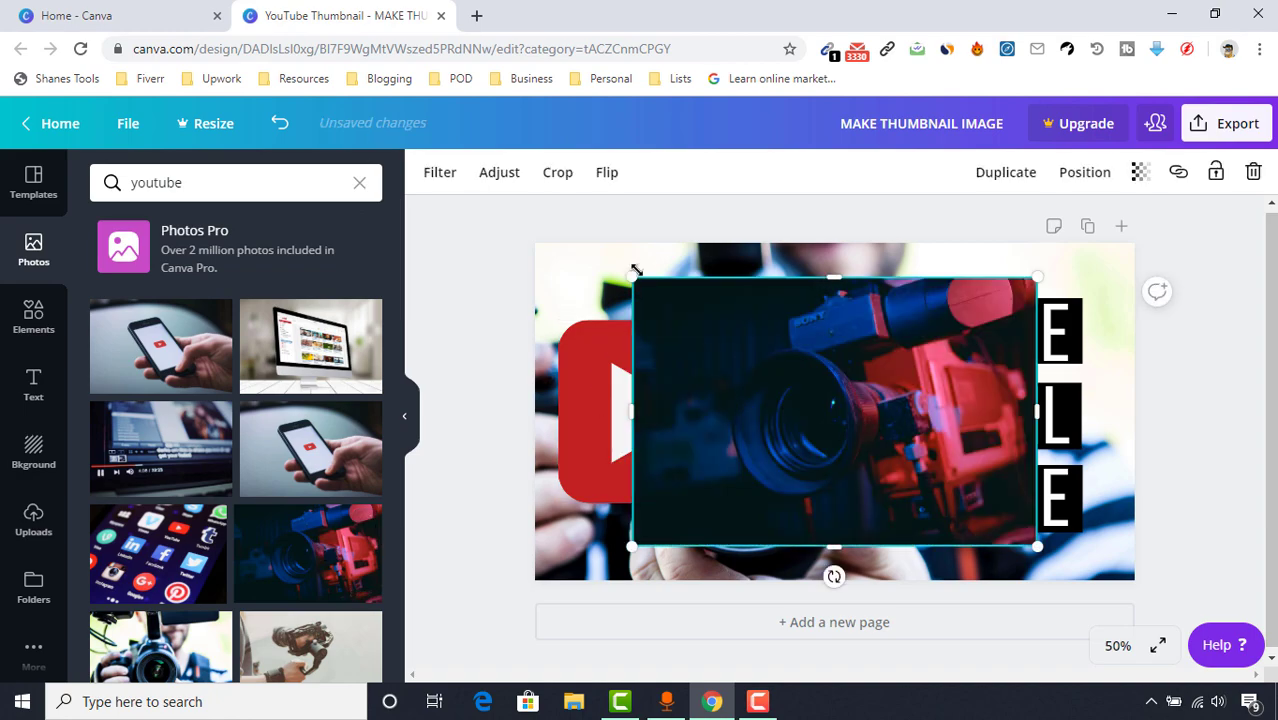
Stretch the camera photo to fill the page and move it back behind the icon and title
{"action": "left_click_drag", "start_coordinate": [632, 279], "coordinate": [508, 246]}
{"action": "left_click_drag", "start_coordinate": [1048, 556], "coordinate": [1137, 602]}
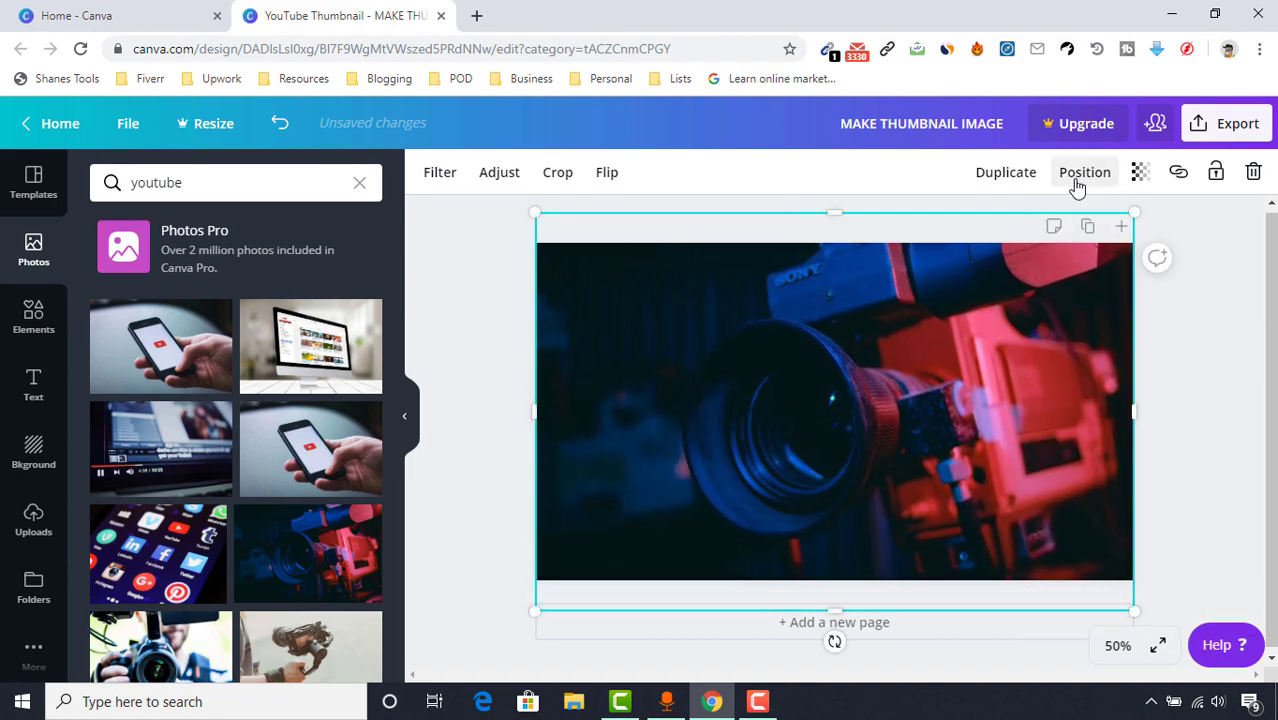
{"action": "left_click", "coordinate": [1080, 172]}
{"action": "left_click", "coordinate": [1036, 233]}
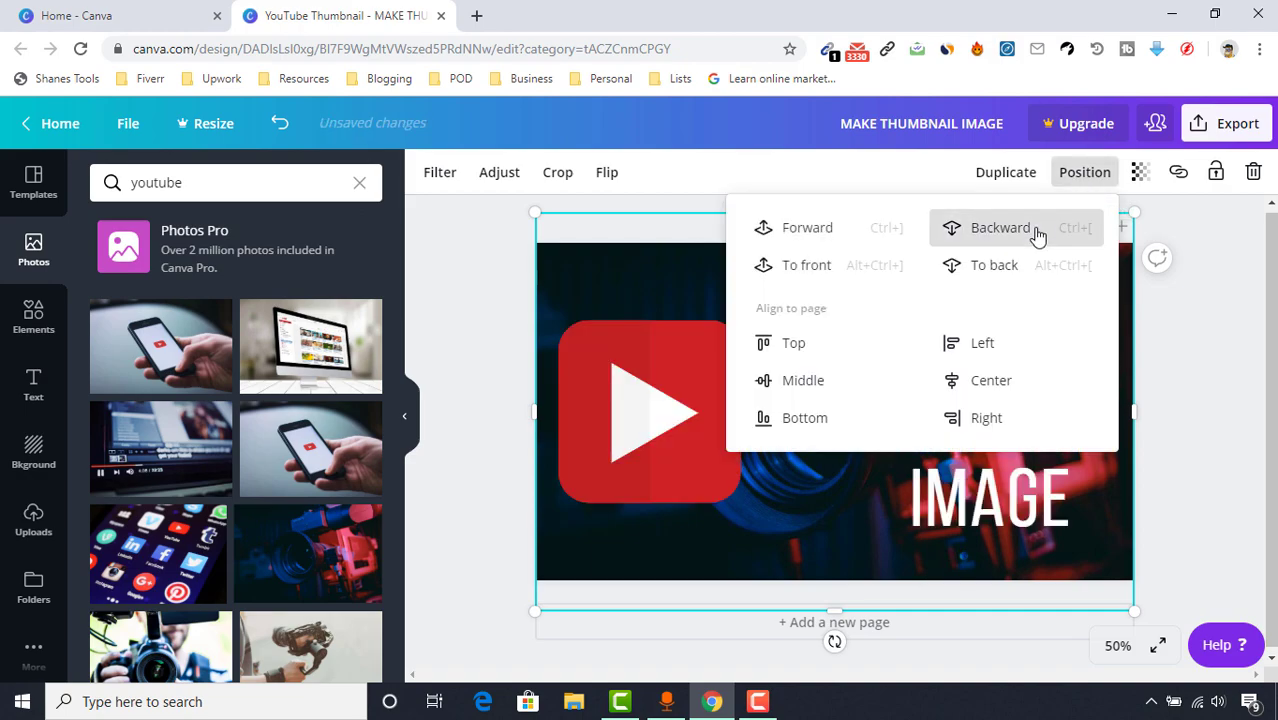
{"action": "left_click", "coordinate": [1036, 233]}
{"action": "left_click", "coordinate": [1218, 404]}
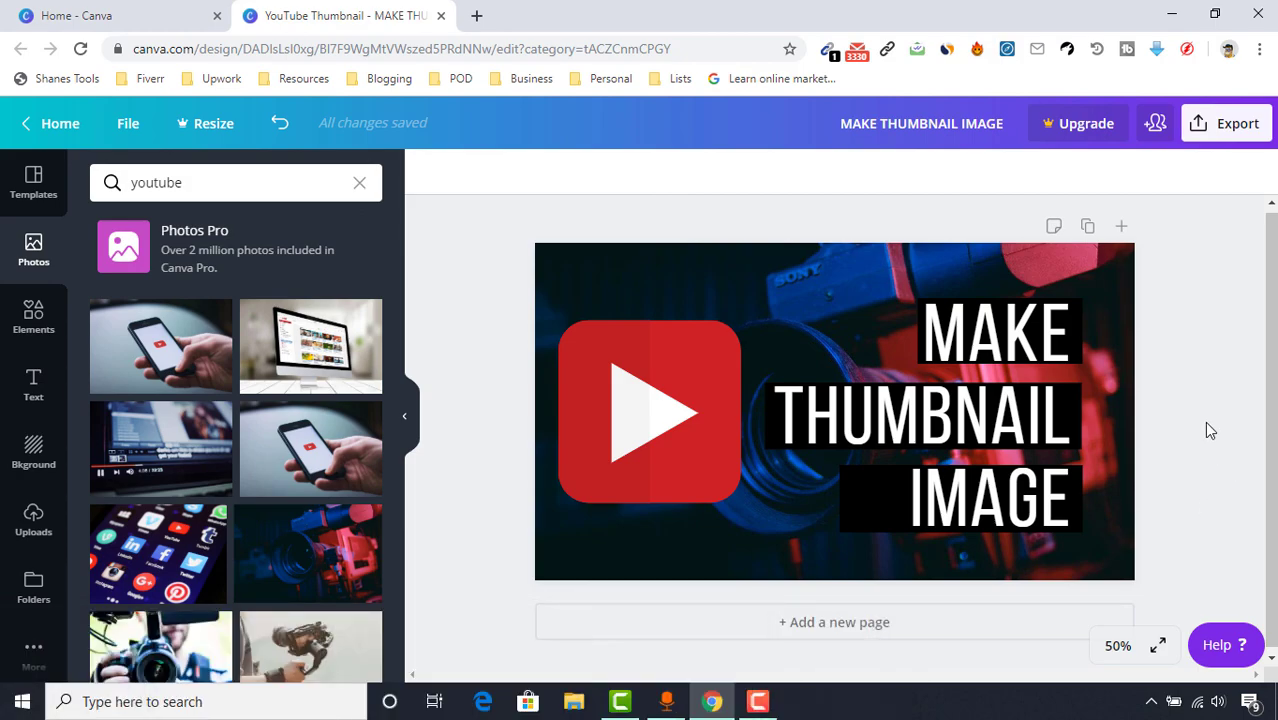
Start a PNG download of the thumbnail design from the Export menu
{"action": "left_click", "coordinate": [1219, 125]}
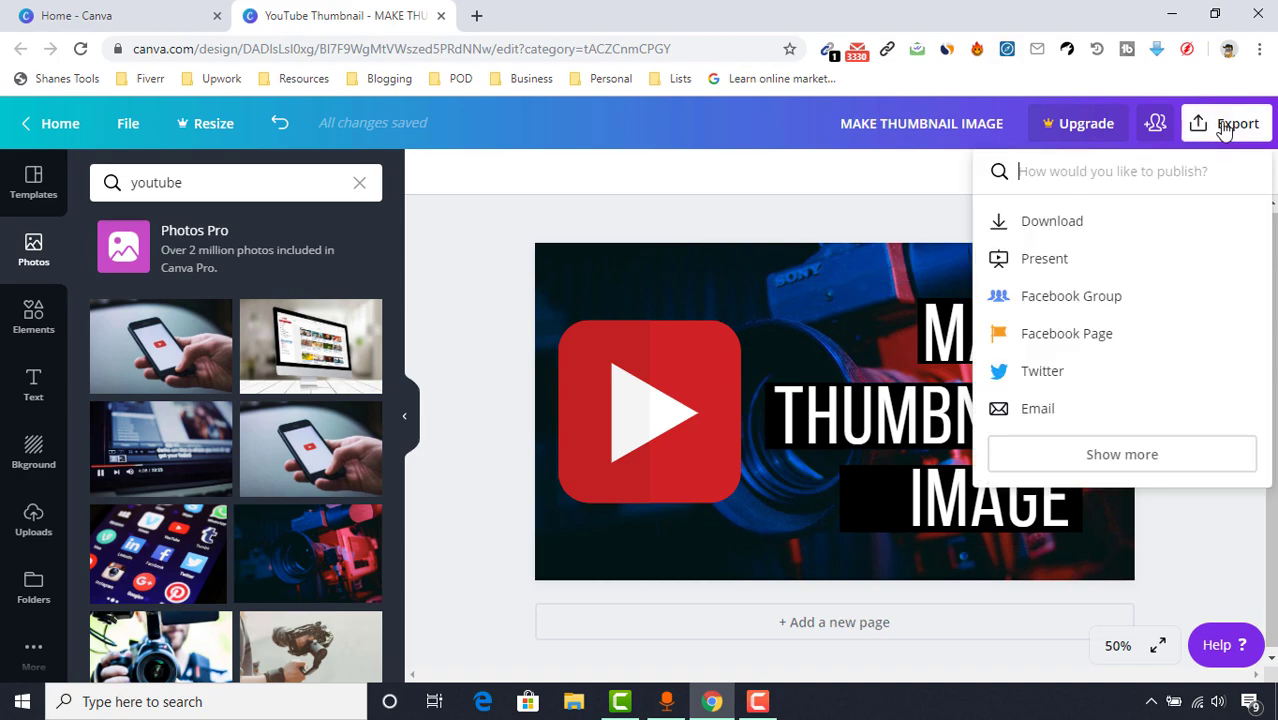
{"action": "left_click", "coordinate": [1105, 224]}
{"action": "left_click", "coordinate": [1128, 370]}
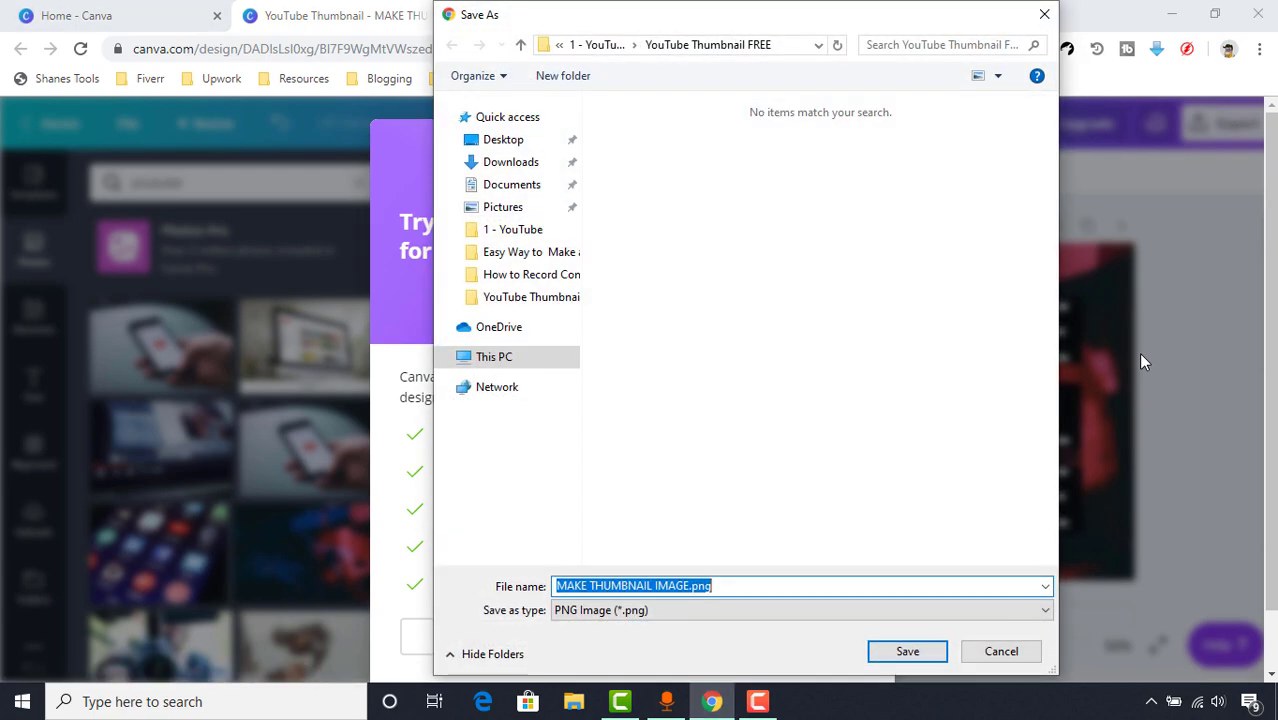
Save the PNG as 'make youtube thumbnail for free.png' and open the downloaded image
{"action": "left_click_drag", "start_coordinate": [694, 588], "coordinate": [570, 556]}
{"action": "type", "text": "make youtube "}
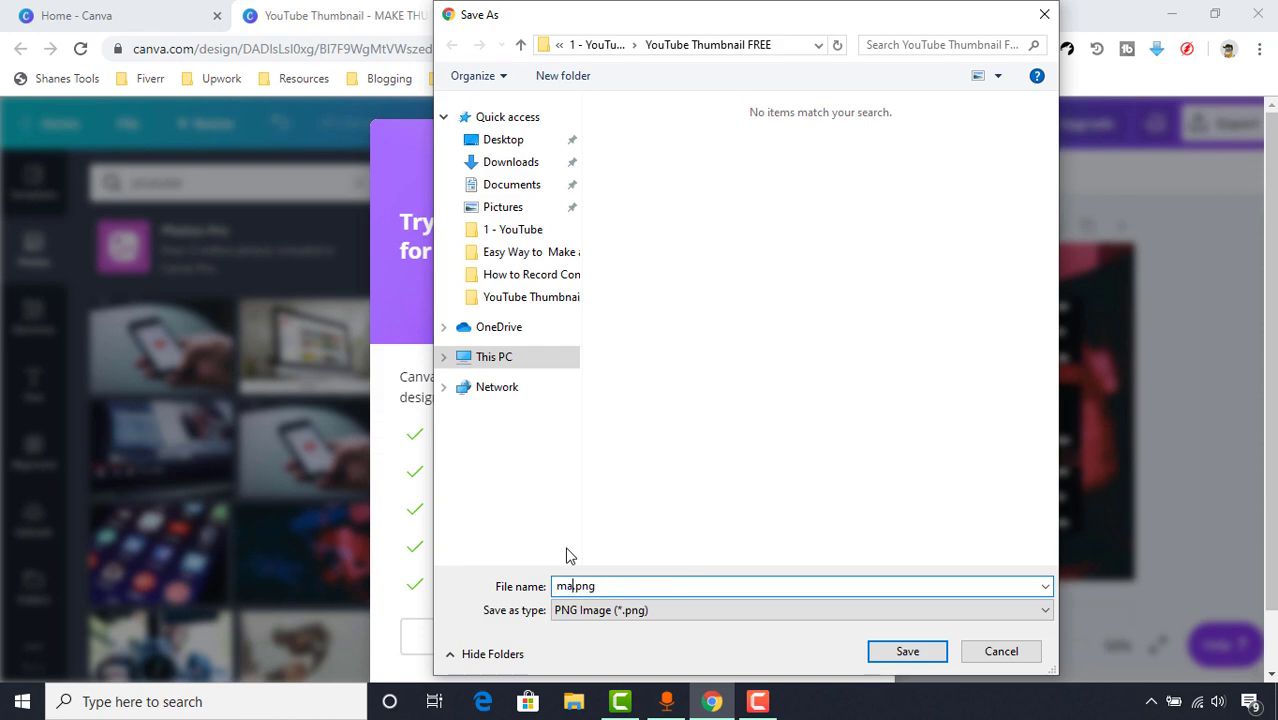
{"action": "type", "text": "thumbnail for free"}
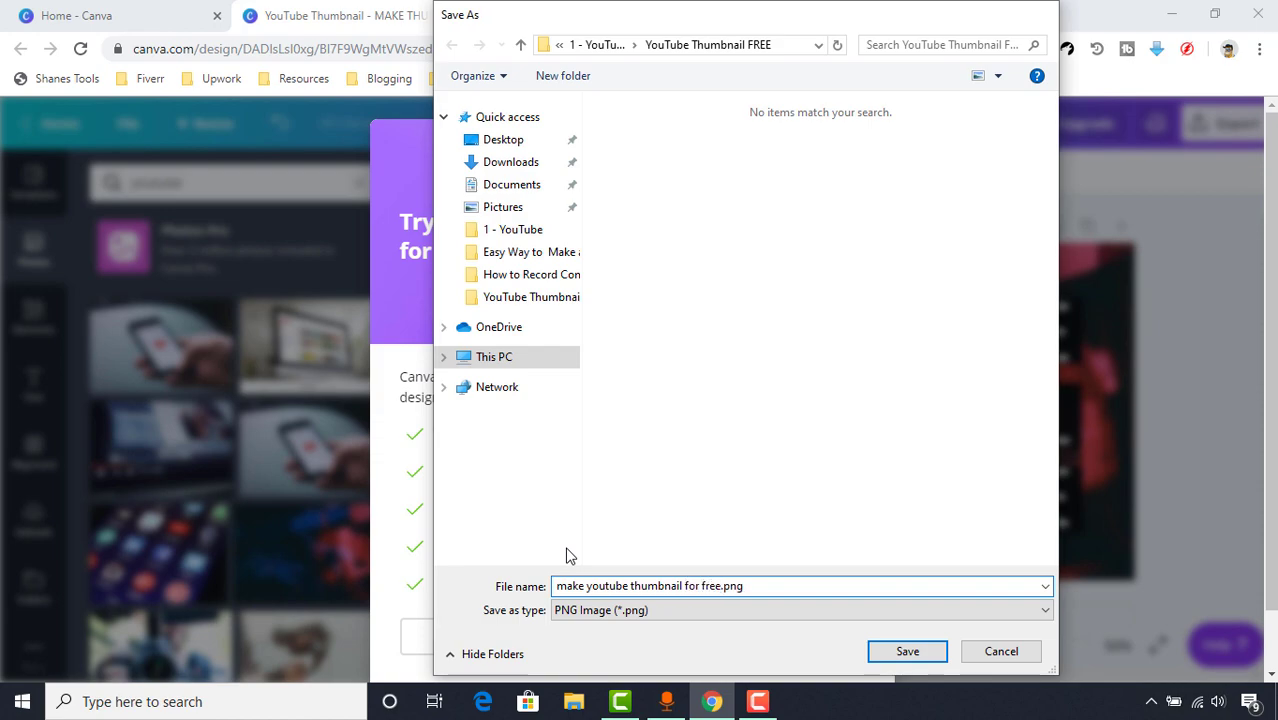
{"action": "key", "text": "Return"}
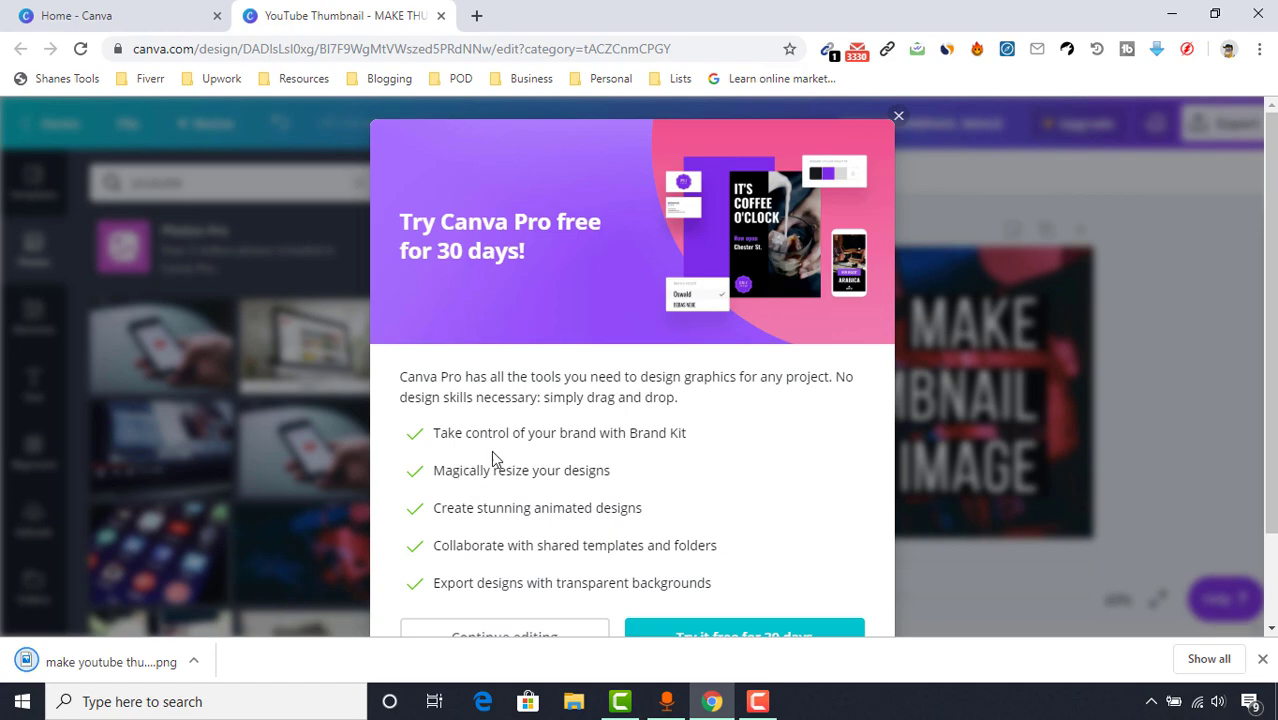
{"action": "left_click", "coordinate": [112, 660]}
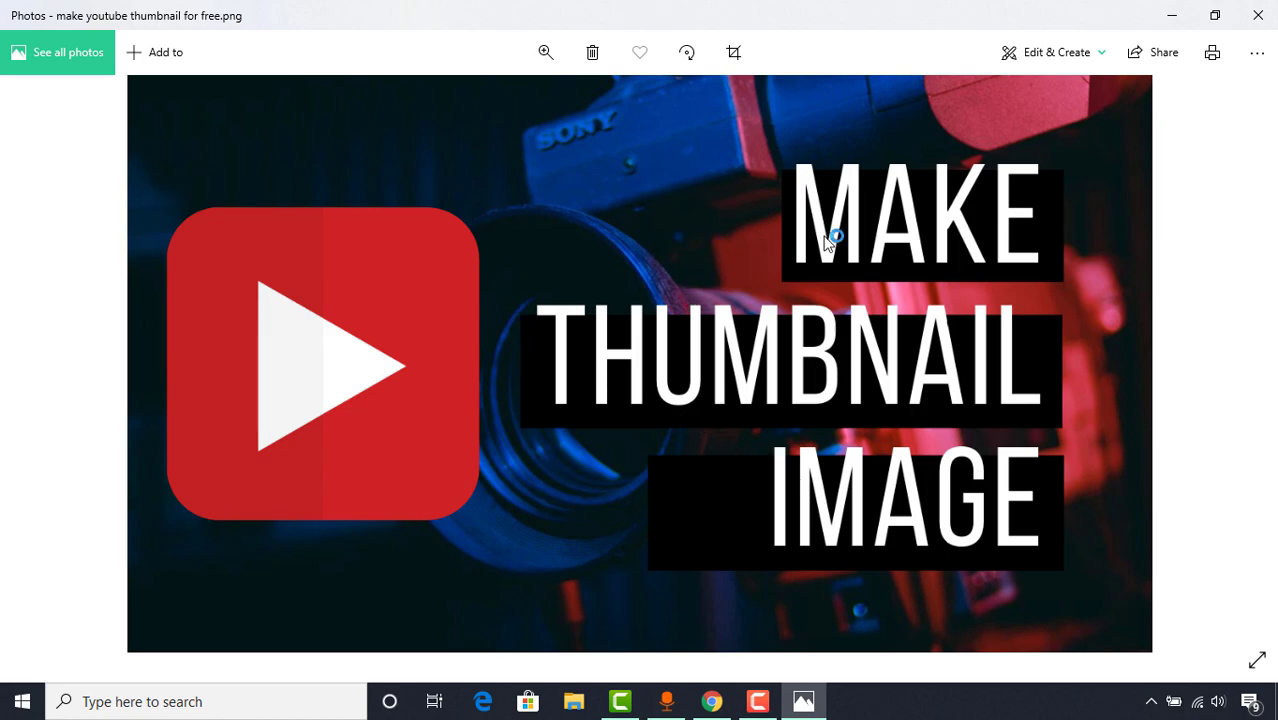
Close the Photos viewer and dismiss the 'Try Canva Pro free for 30 days' popup
{"action": "left_click", "coordinate": [1258, 15]}
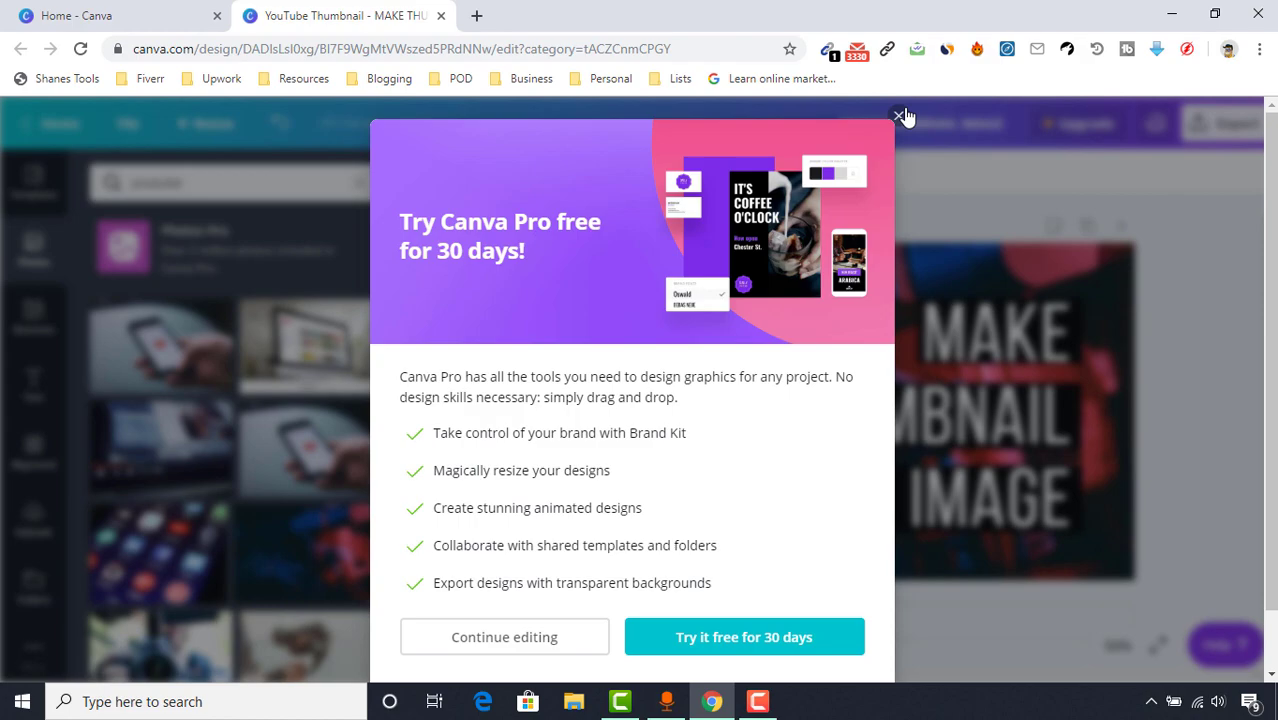
{"action": "left_click", "coordinate": [898, 117]}
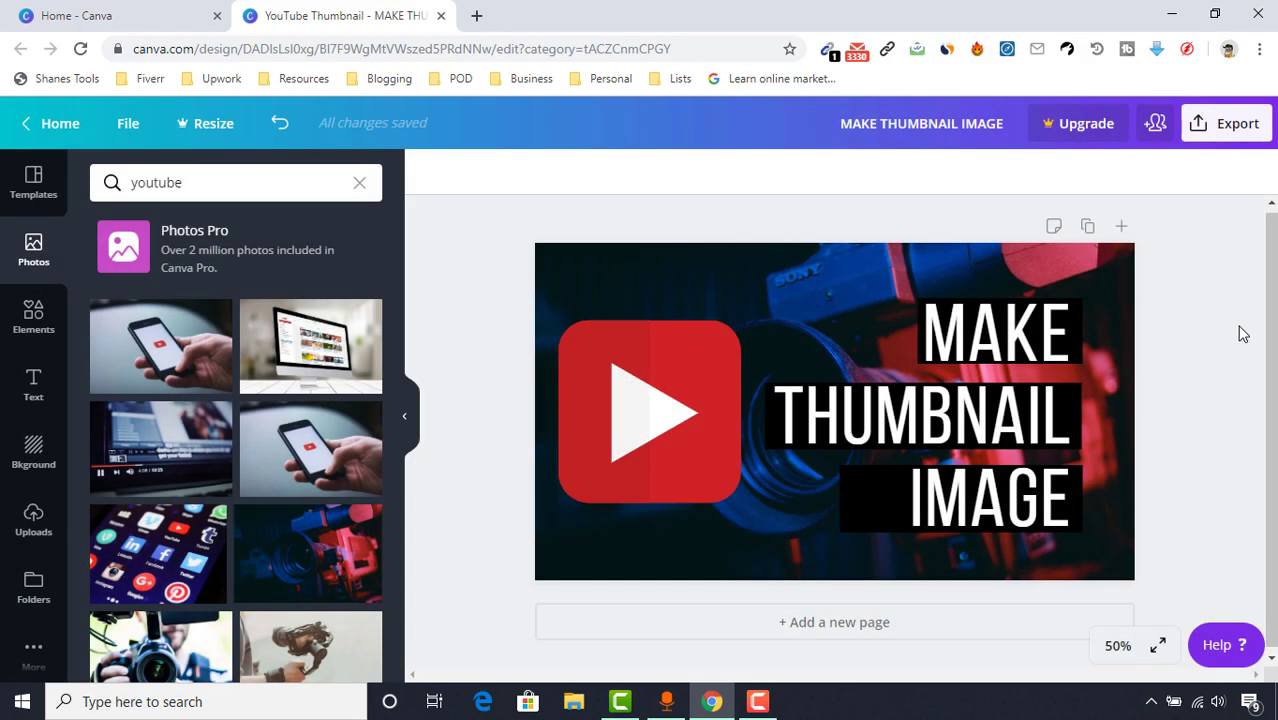